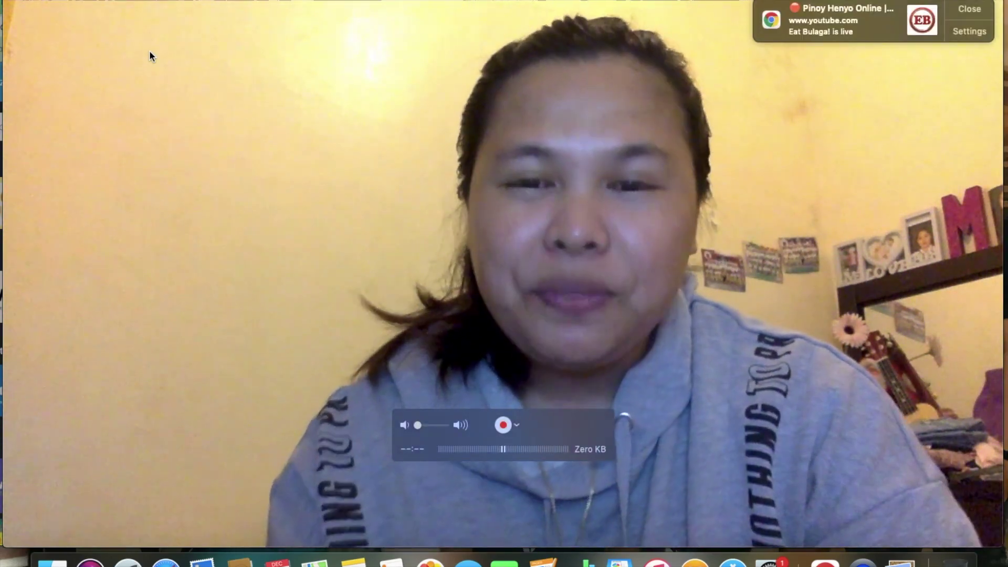
Dismiss the Chrome notification and bring the Canva 'San Pablo Elementary School' header design forward
{"action": "left_click", "coordinate": [970, 9]}
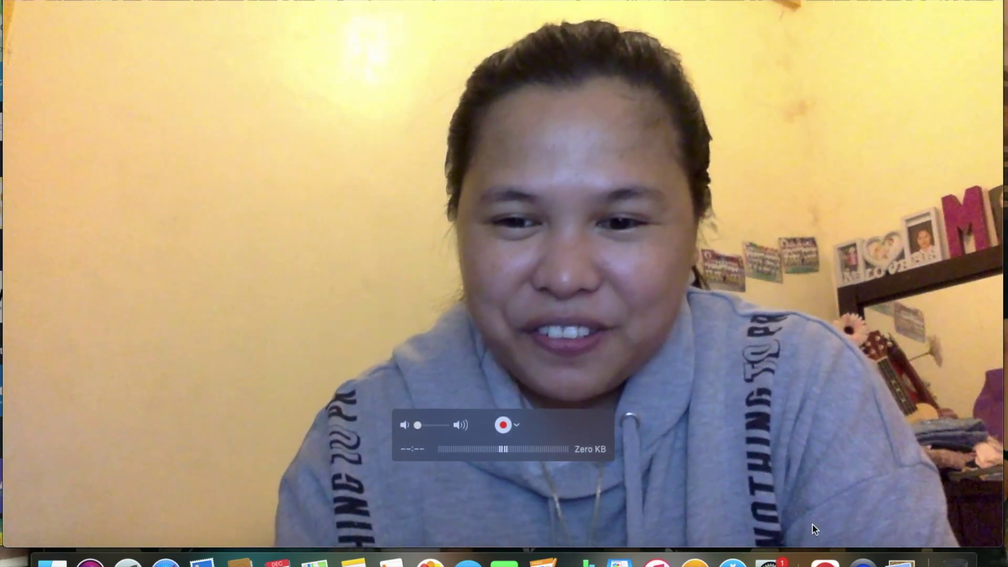
{"action": "left_click", "coordinate": [824, 561]}
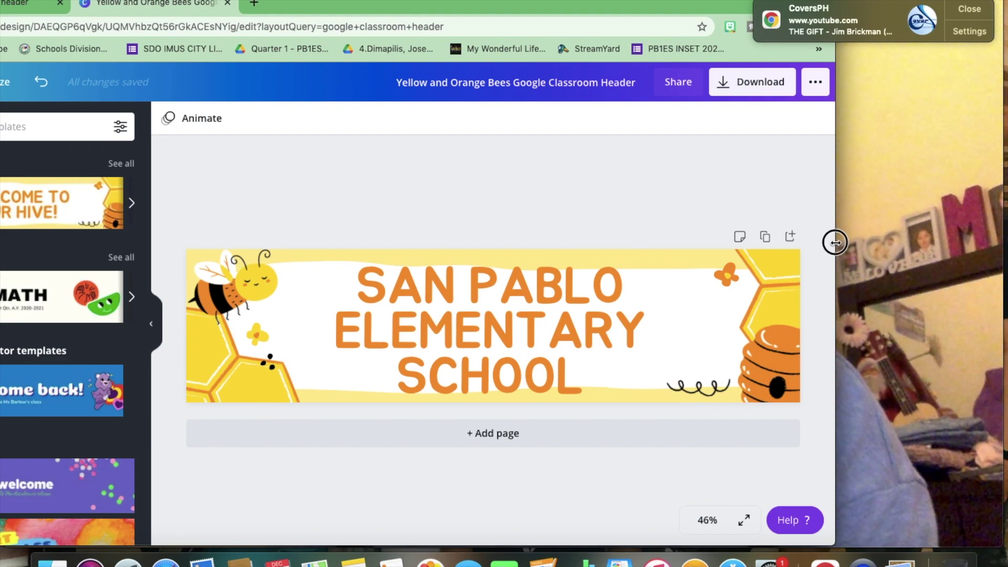
Widen Chrome, open PB1ES INSET from All your designs, then return to the Yellow and Orange Bees design
{"action": "left_click_drag", "start_coordinate": [836, 243], "coordinate": [1002, 242]}
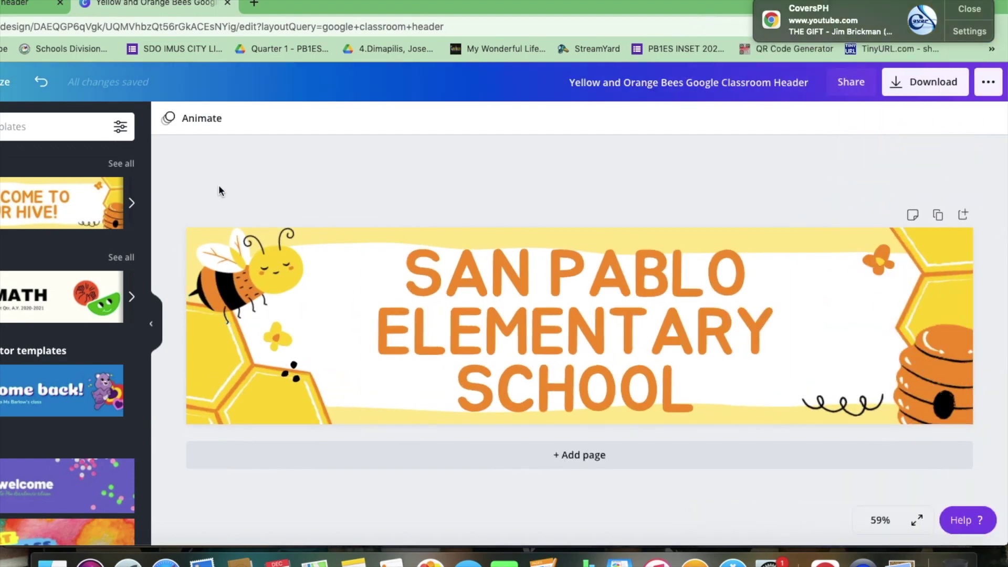
{"action": "left_click", "coordinate": [26, 11]}
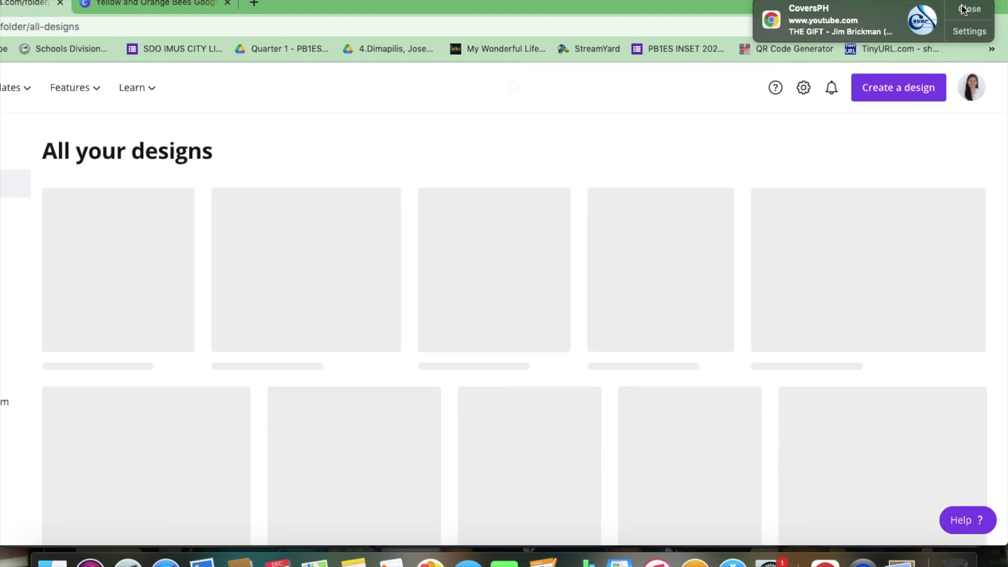
{"action": "left_click", "coordinate": [963, 9]}
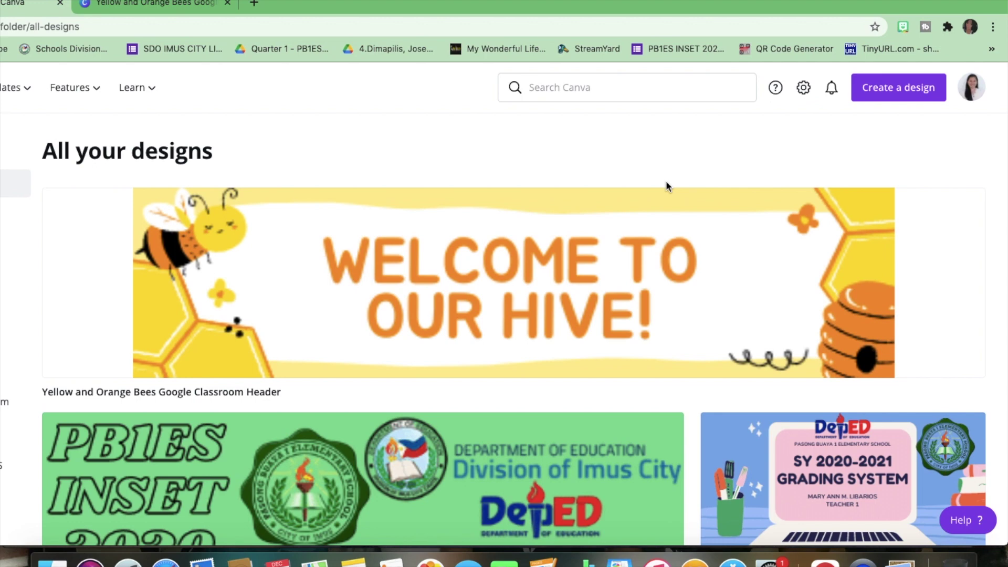
{"action": "mouse_move", "coordinate": [211, 447]}
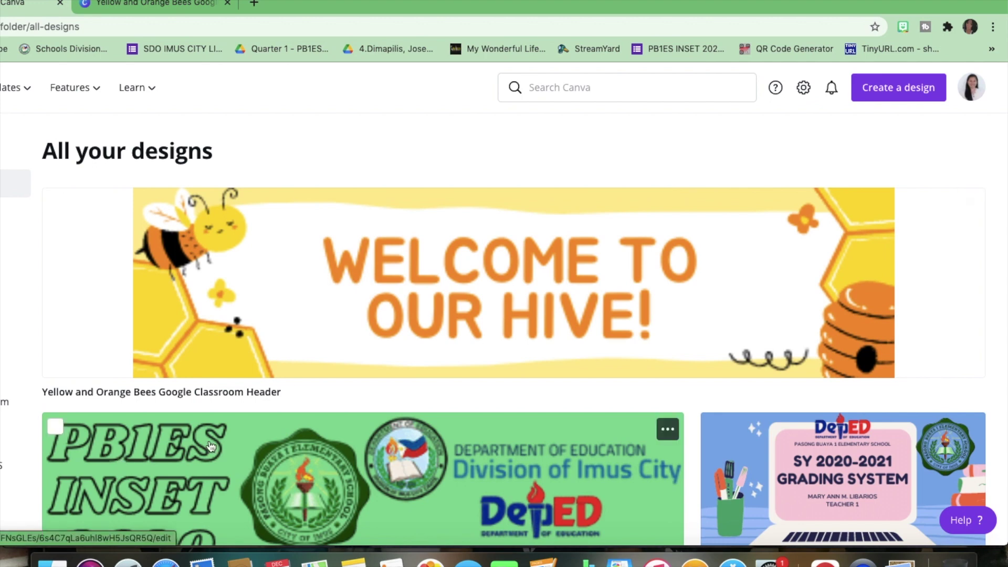
{"action": "scroll", "coordinate": [396, 429], "scroll_direction": "down", "scroll_amount": 3}
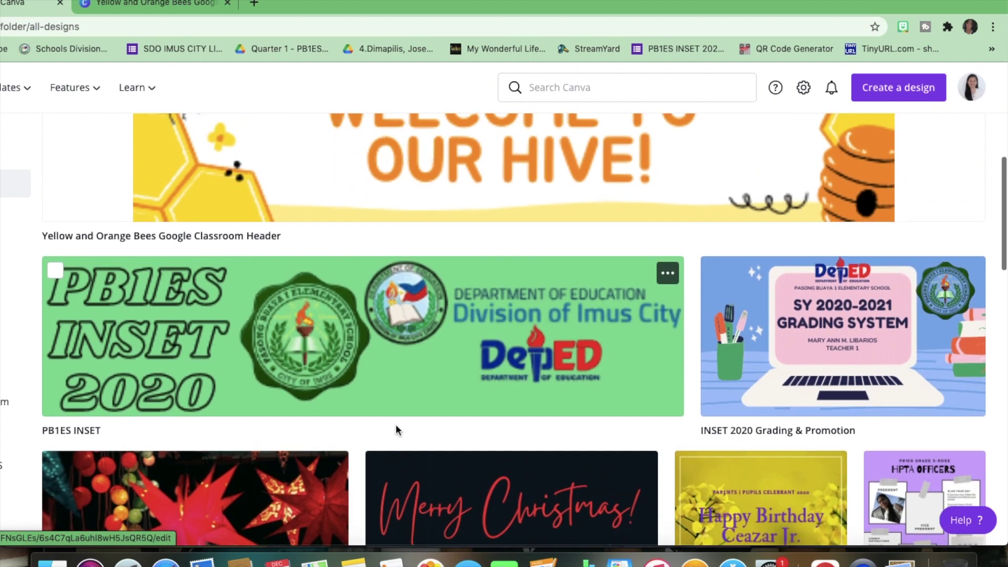
{"action": "left_click", "coordinate": [277, 367]}
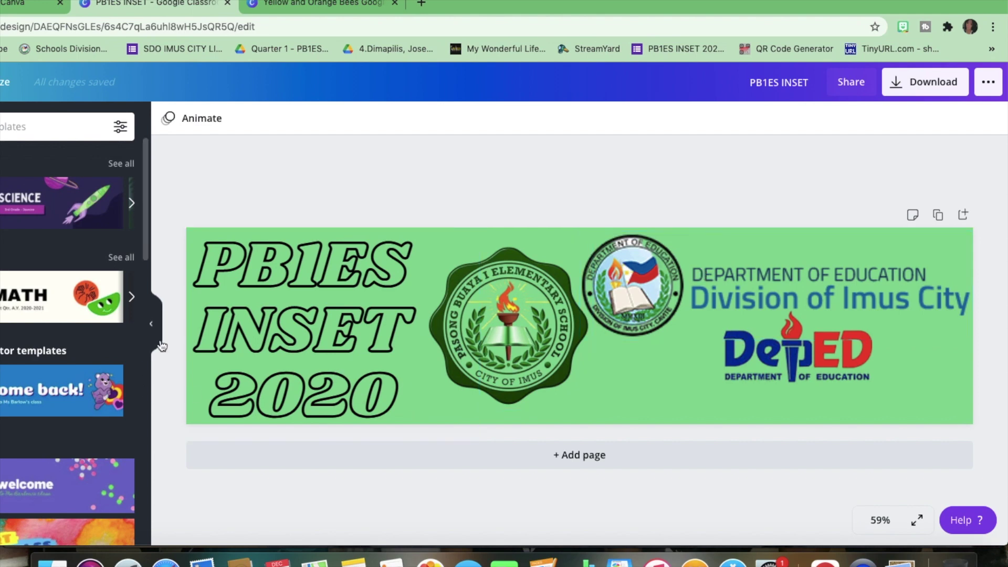
{"action": "left_click", "coordinate": [332, 6]}
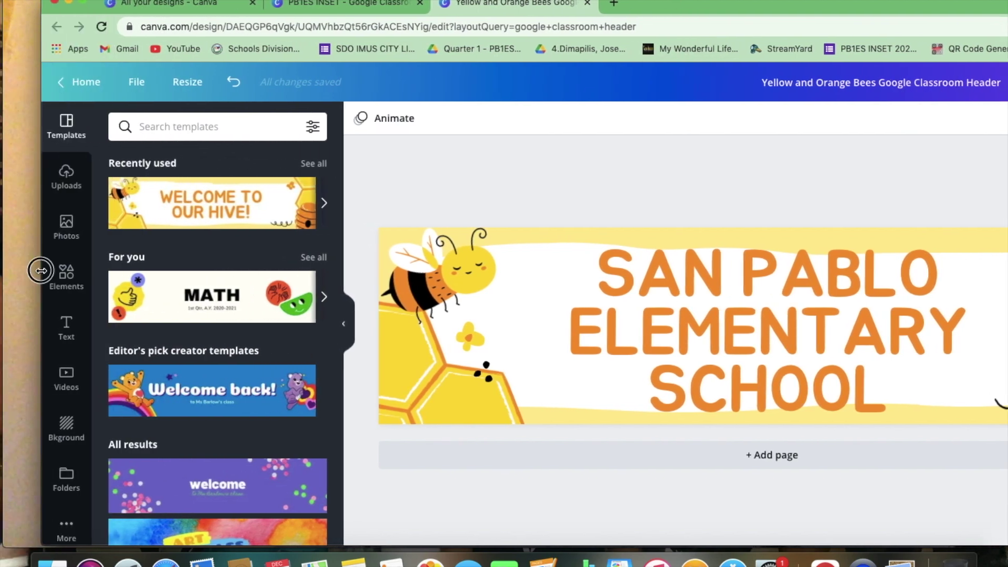
{"action": "left_click_drag", "start_coordinate": [41, 270], "coordinate": [164, 270]}
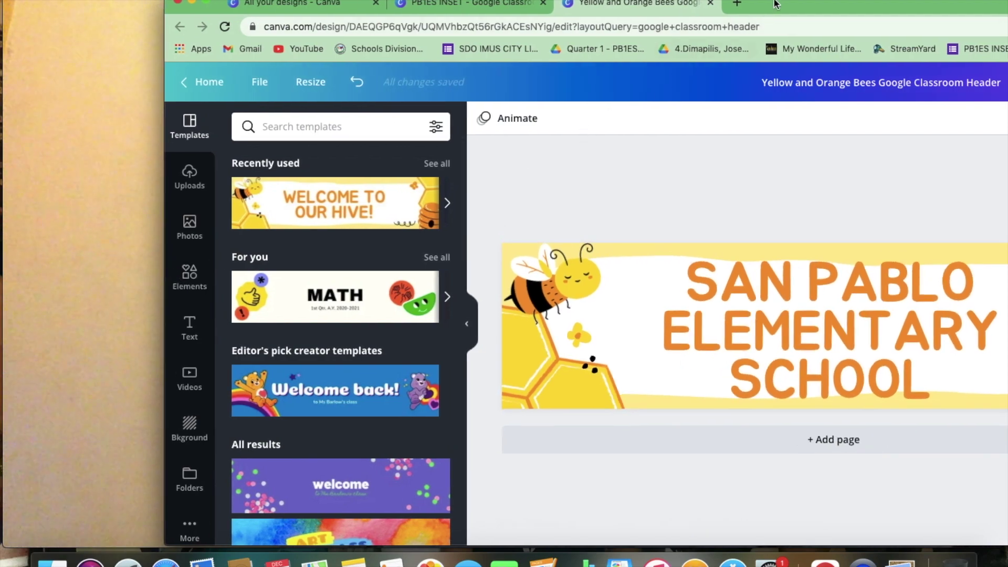
Move the window to the left edge and view the PB1ES INSET design's Text panel
{"action": "left_click_drag", "start_coordinate": [778, 4], "coordinate": [607, 4]}
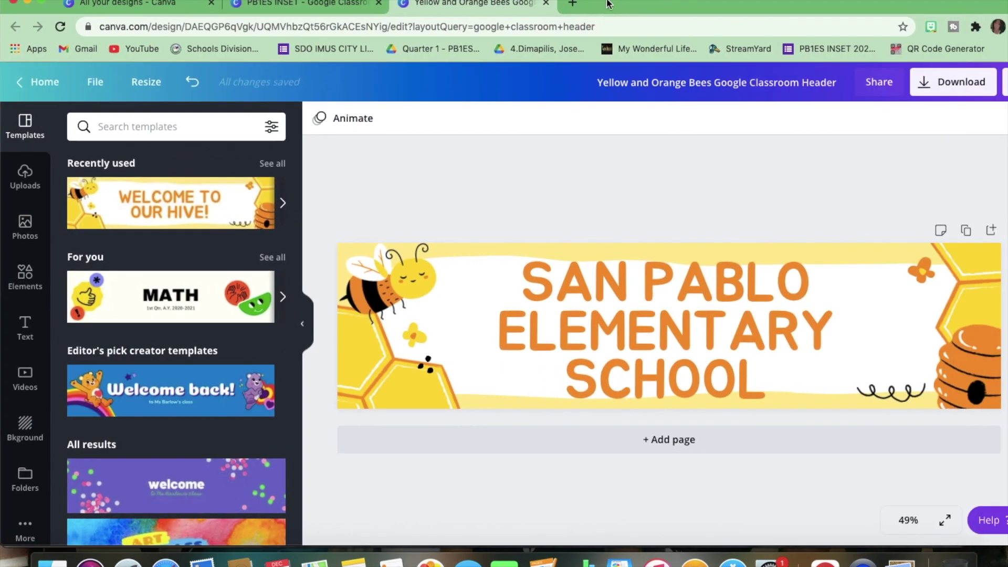
{"action": "scroll", "coordinate": [264, 329], "scroll_direction": "down", "scroll_amount": 10}
{"action": "scroll", "coordinate": [264, 329], "scroll_direction": "up", "scroll_amount": 10}
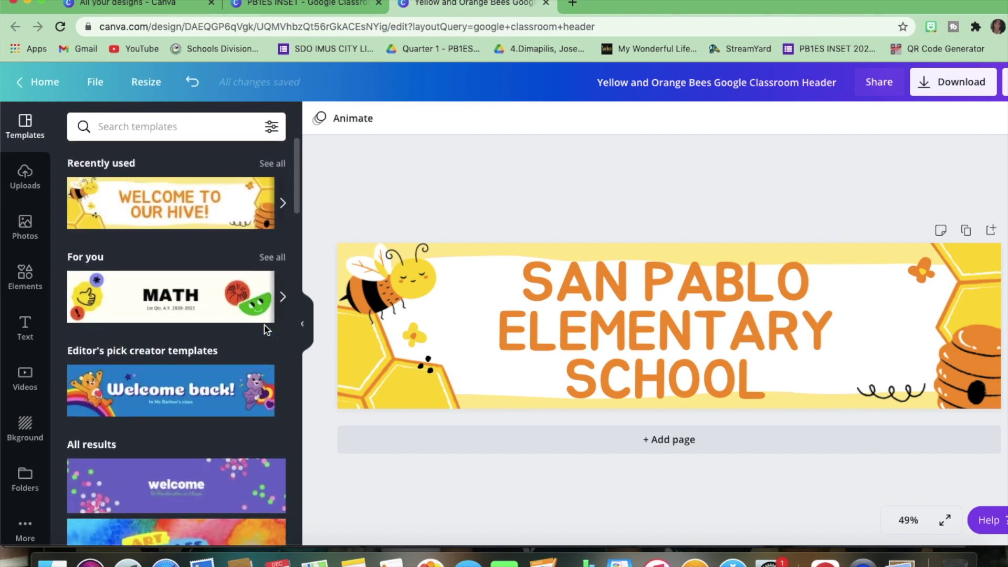
{"action": "left_click", "coordinate": [294, 6]}
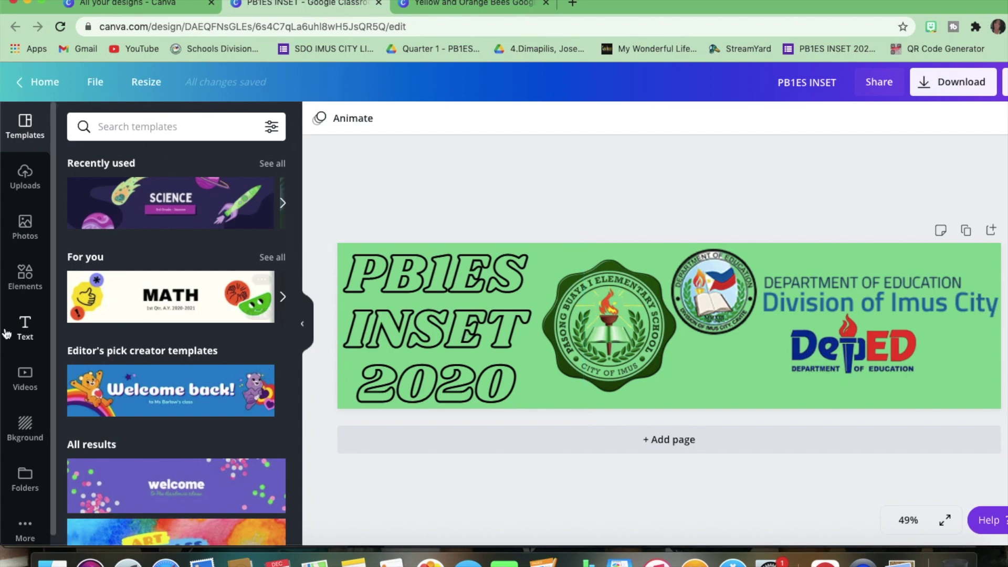
{"action": "left_click", "coordinate": [24, 328]}
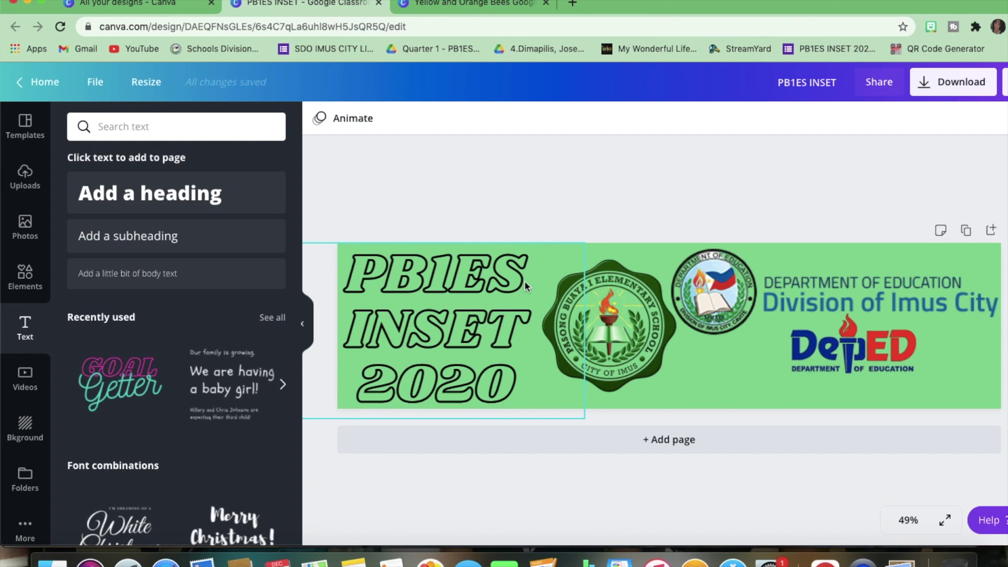
Close the Yellow and Orange Bees design tab and open a new Google tab
{"action": "left_click", "coordinate": [513, 10]}
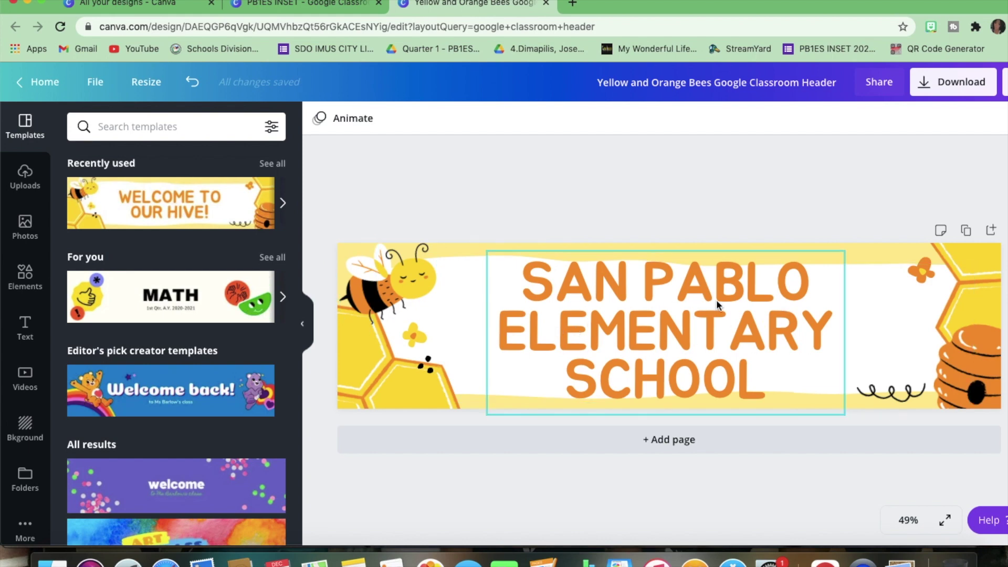
{"action": "mouse_move", "coordinate": [170, 391]}
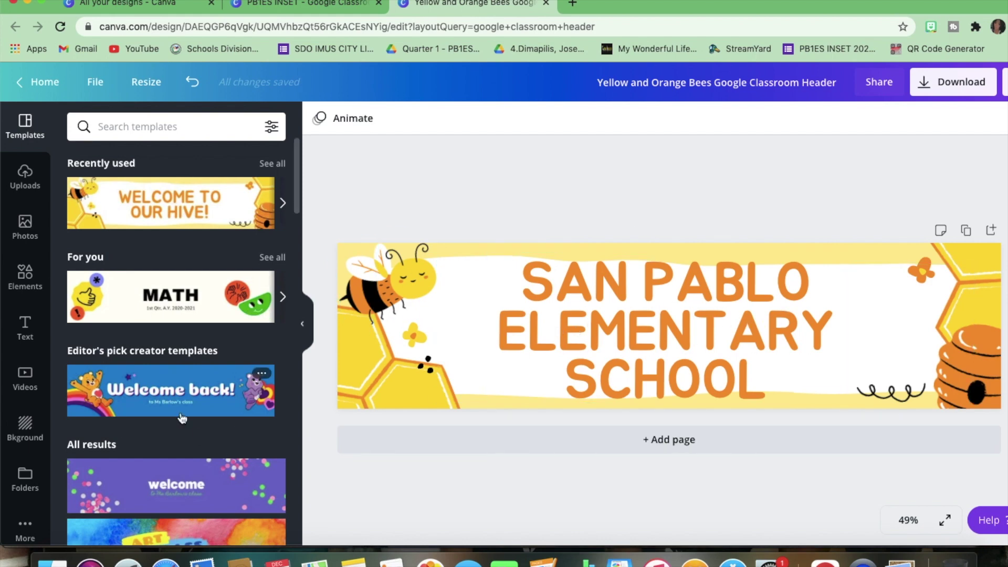
{"action": "scroll", "coordinate": [181, 419], "scroll_direction": "down", "scroll_amount": 5}
{"action": "scroll", "coordinate": [181, 418], "scroll_direction": "down", "scroll_amount": 5}
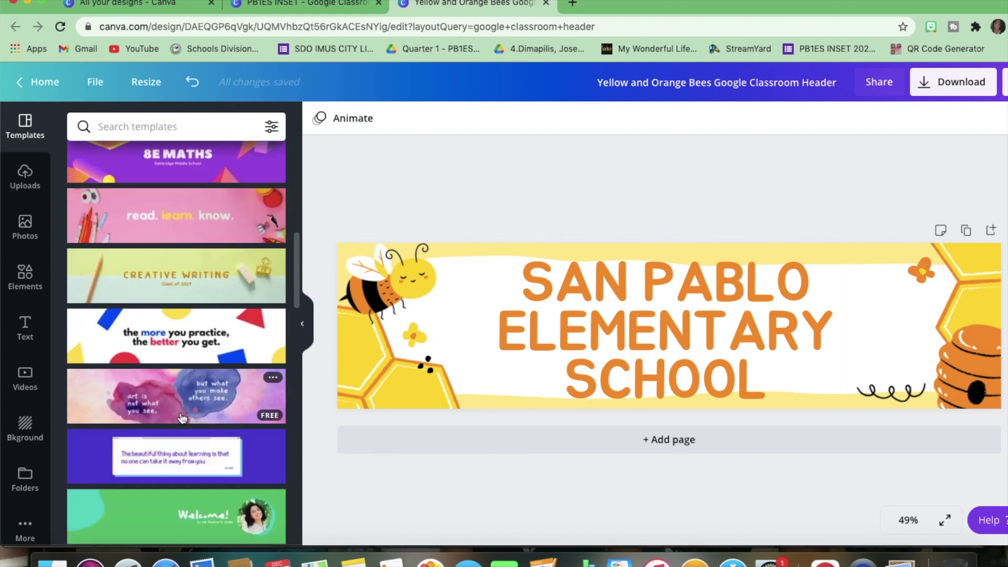
{"action": "scroll", "coordinate": [181, 418], "scroll_direction": "down", "scroll_amount": 3}
{"action": "scroll", "coordinate": [182, 419], "scroll_direction": "down", "scroll_amount": 2}
{"action": "scroll", "coordinate": [182, 416], "scroll_direction": "down", "scroll_amount": 5}
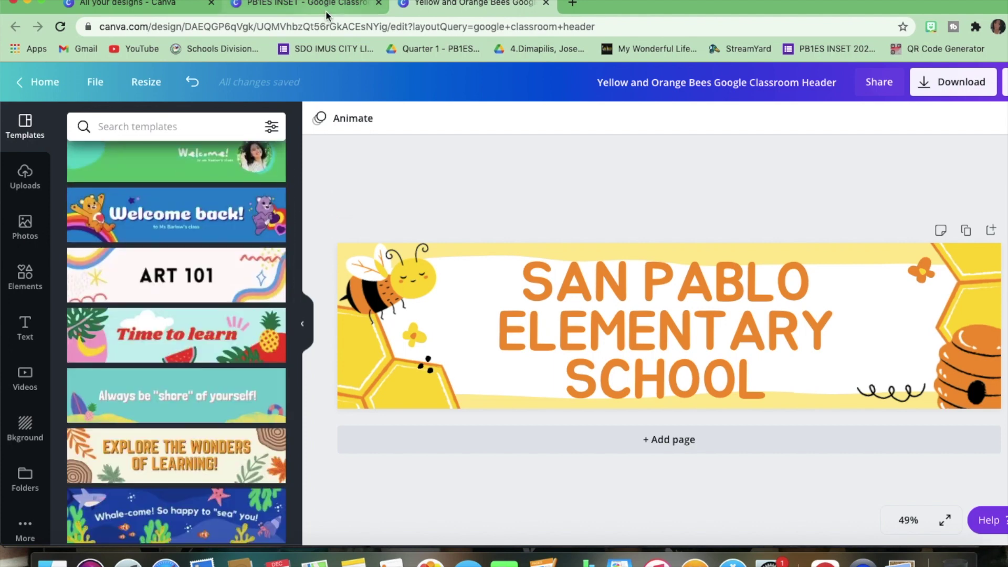
{"action": "left_click", "coordinate": [547, 4]}
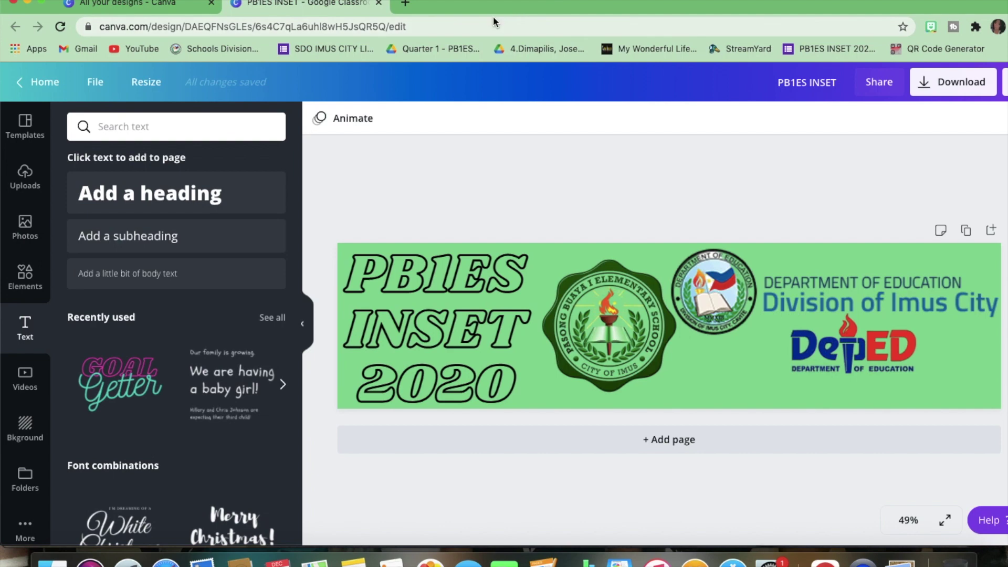
{"action": "left_click", "coordinate": [405, 3]}
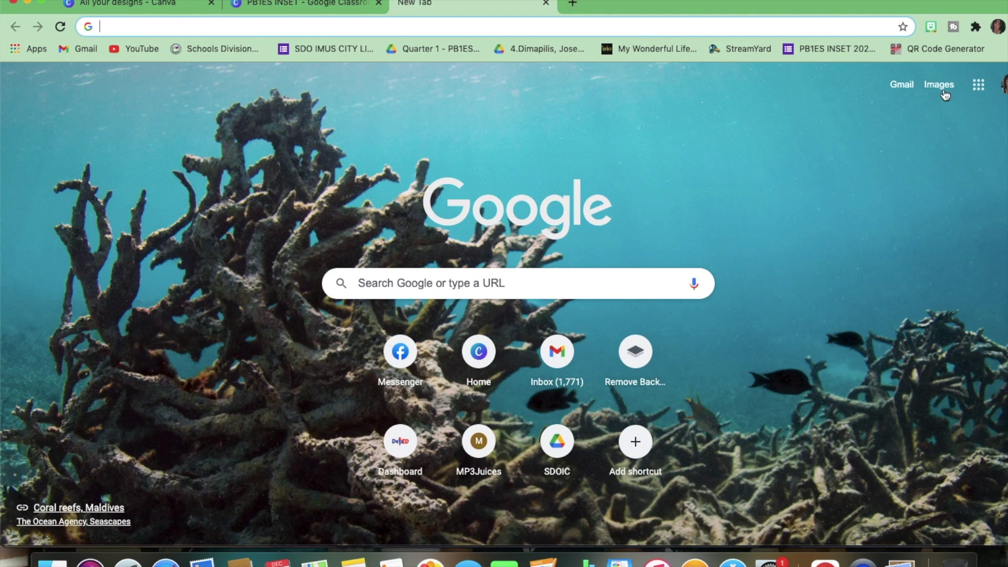
Launch Google Forms from the Google apps grid and create a Blank form
{"action": "left_click", "coordinate": [979, 86]}
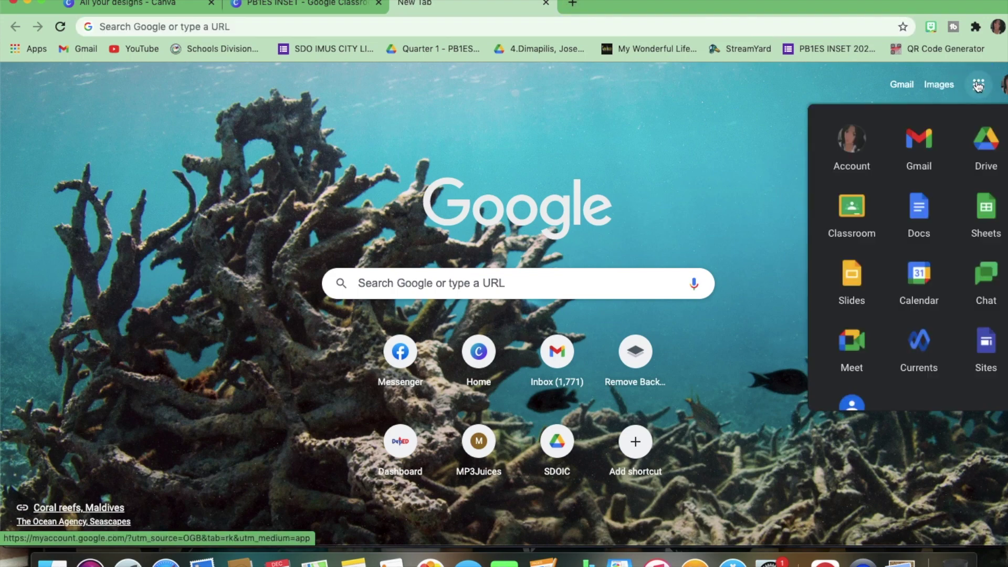
{"action": "scroll", "coordinate": [946, 247], "scroll_direction": "down", "scroll_amount": 2}
{"action": "scroll", "coordinate": [946, 248], "scroll_direction": "down", "scroll_amount": 3}
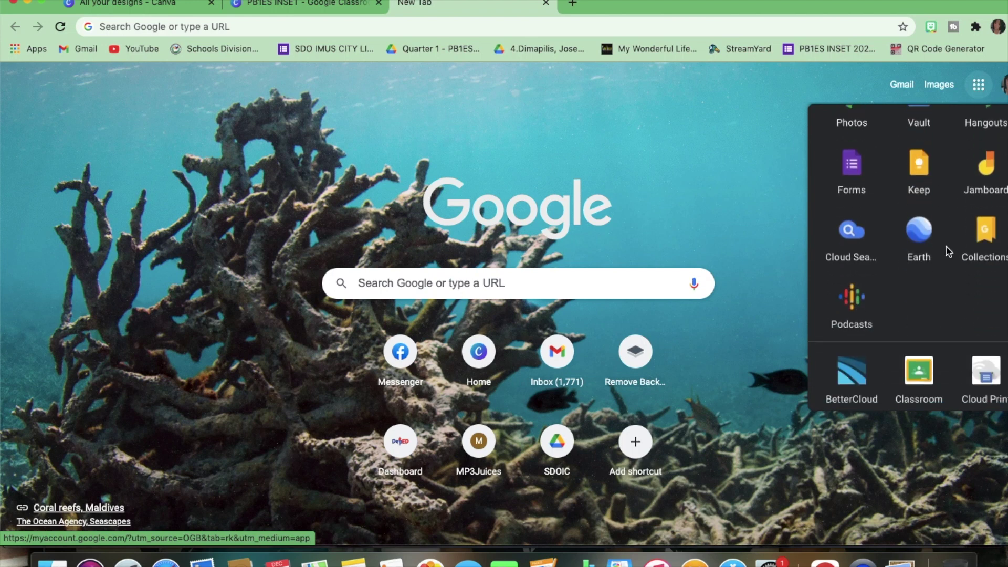
{"action": "scroll", "coordinate": [946, 251], "scroll_direction": "up", "scroll_amount": 1}
{"action": "left_click", "coordinate": [853, 177]}
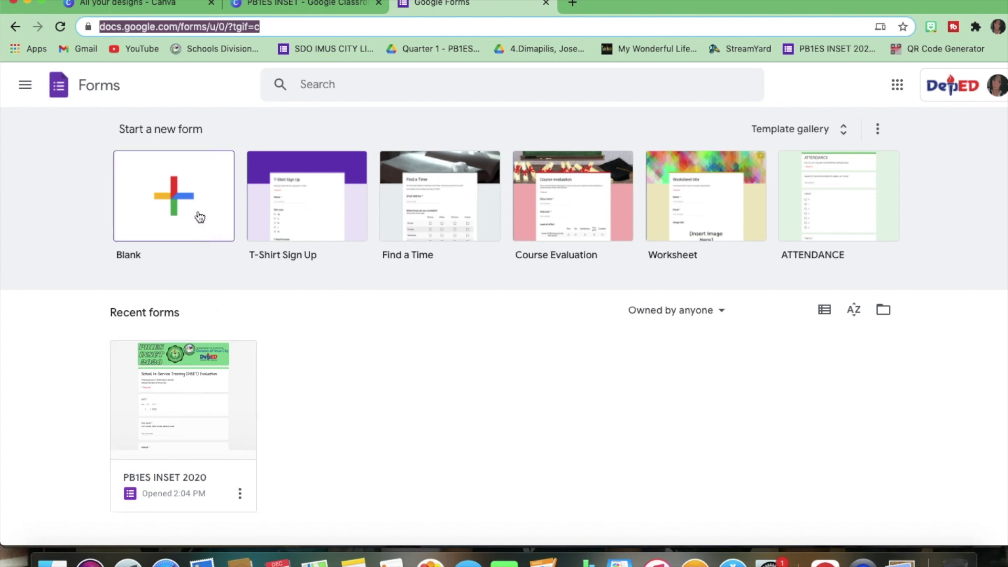
{"action": "left_click", "coordinate": [198, 231]}
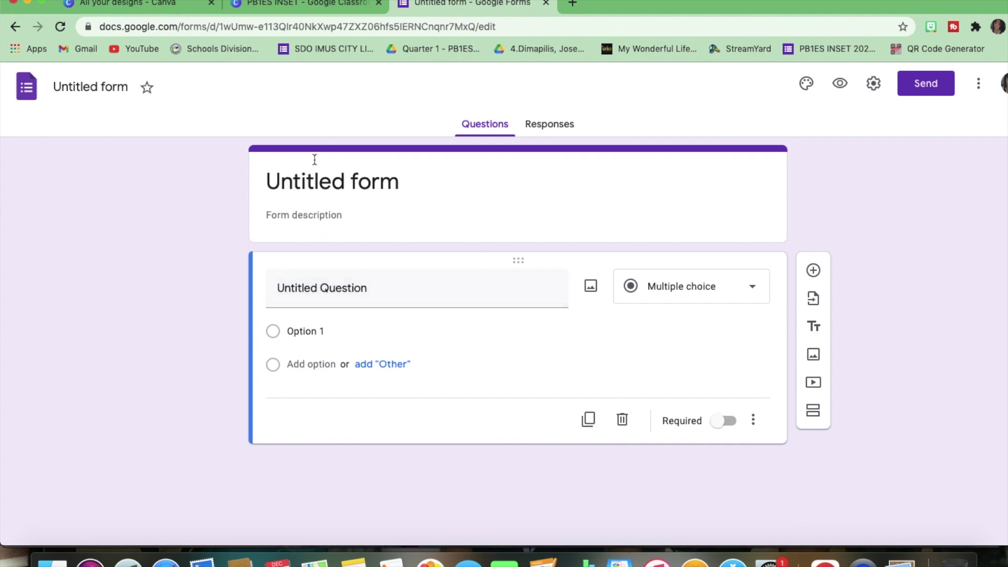
Name the form 'SAN PABLO ES', fixing the mistyped title
{"action": "left_click", "coordinate": [112, 87]}
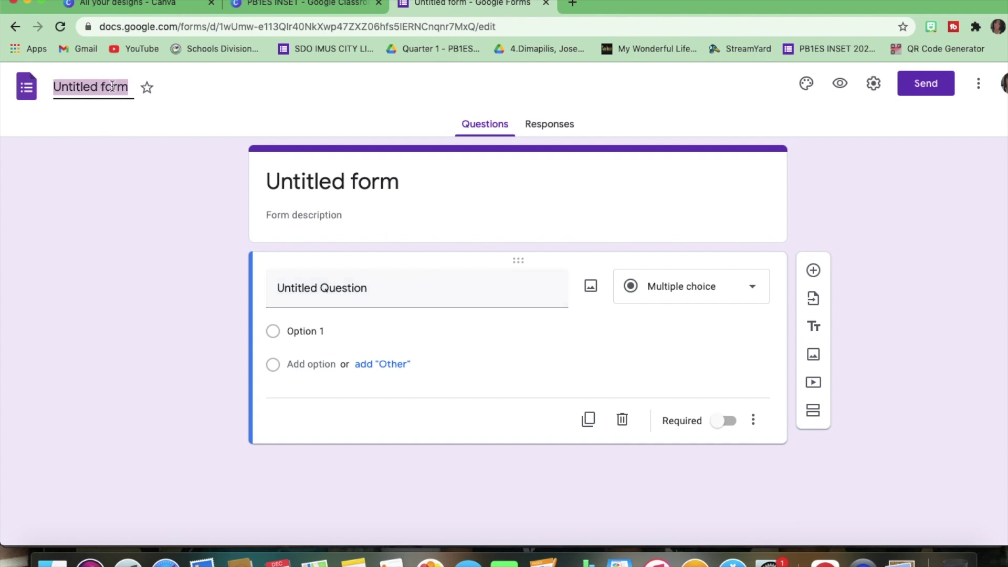
{"action": "type", "text": "san"}
{"action": "key", "text": "BackSpace"}
{"action": "key", "text": "BackSpace"}
{"action": "key", "text": "BackSpace"}
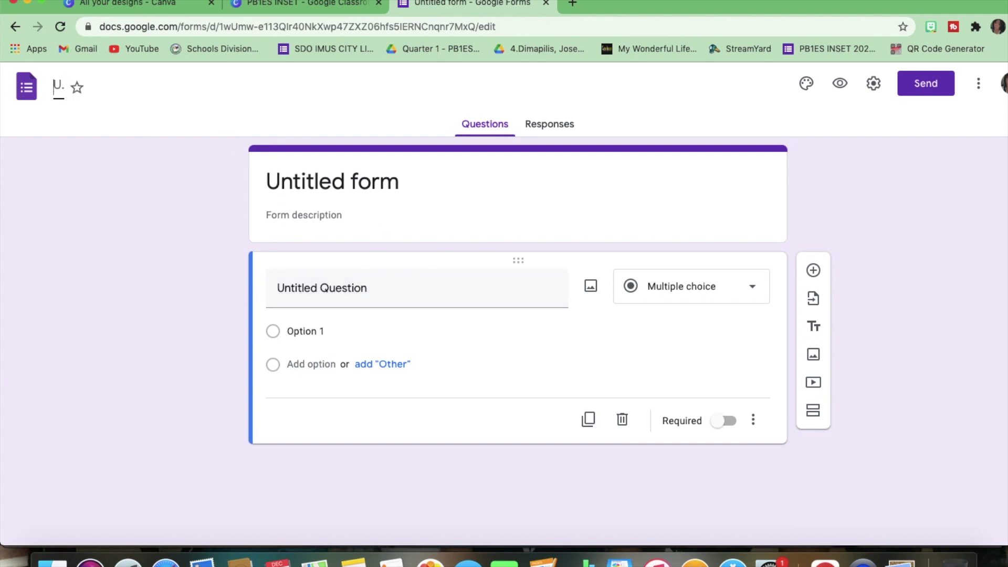
{"action": "type", "text": "SAN P"}
{"action": "type", "text": "ABLO ES"}
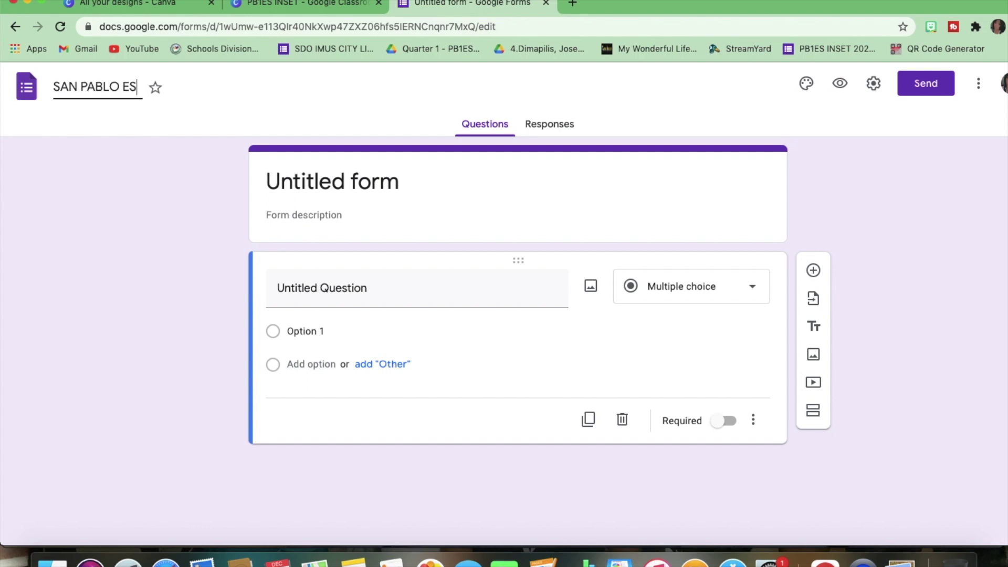
{"action": "left_click", "coordinate": [352, 185]}
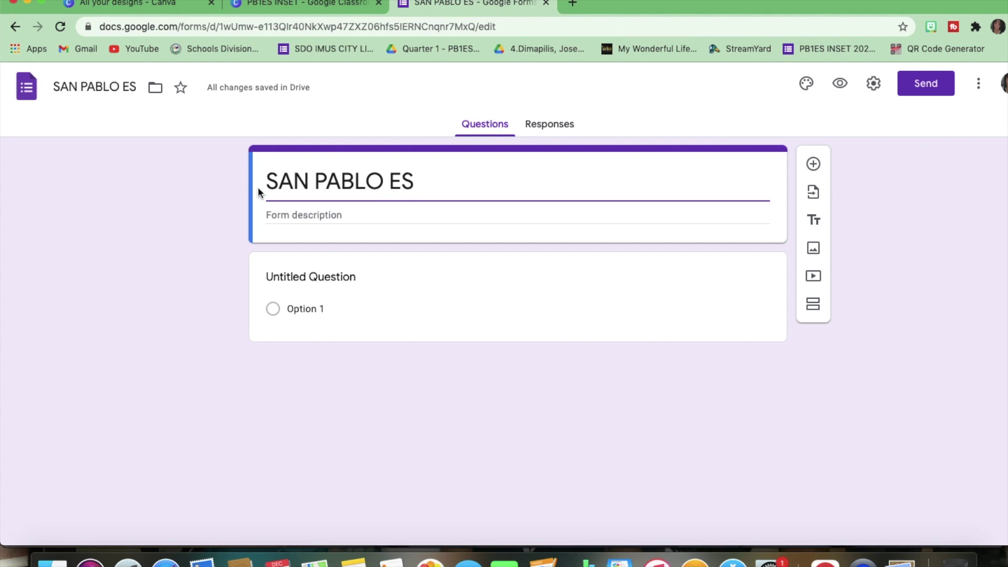
Add the description 'INSET 2020 EVALUATION' and start choosing a header image in Customize Theme
{"action": "left_click", "coordinate": [327, 216]}
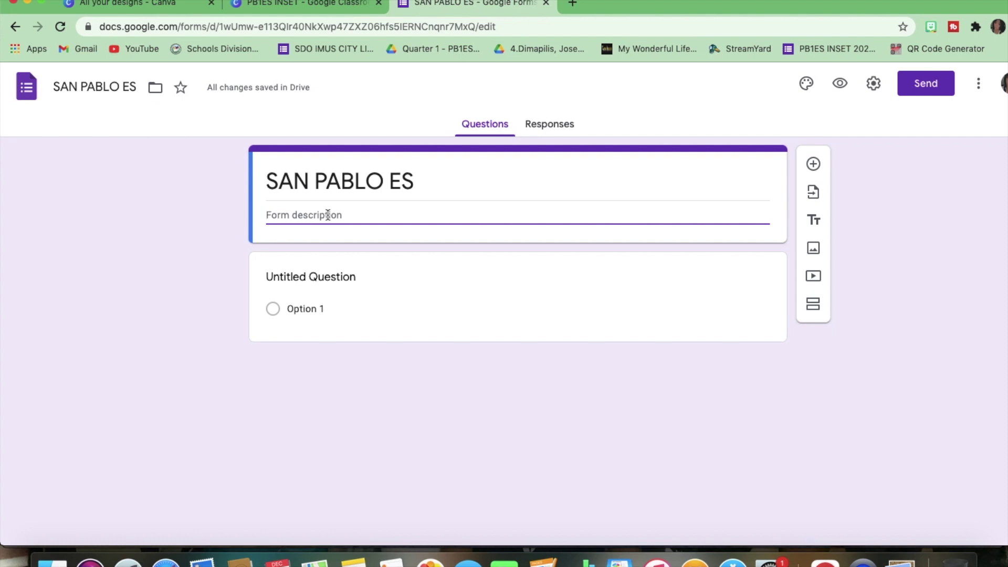
{"action": "type", "text": "INSET"}
{"action": "type", "text": " 2020 EVAK"}
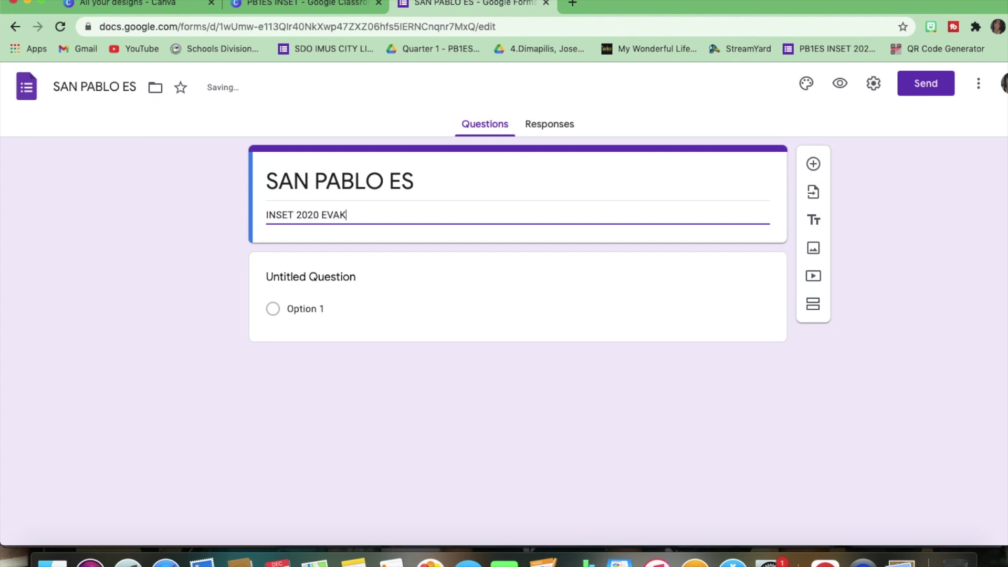
{"action": "key", "text": "BackSpace"}
{"action": "type", "text": "LUATION"}
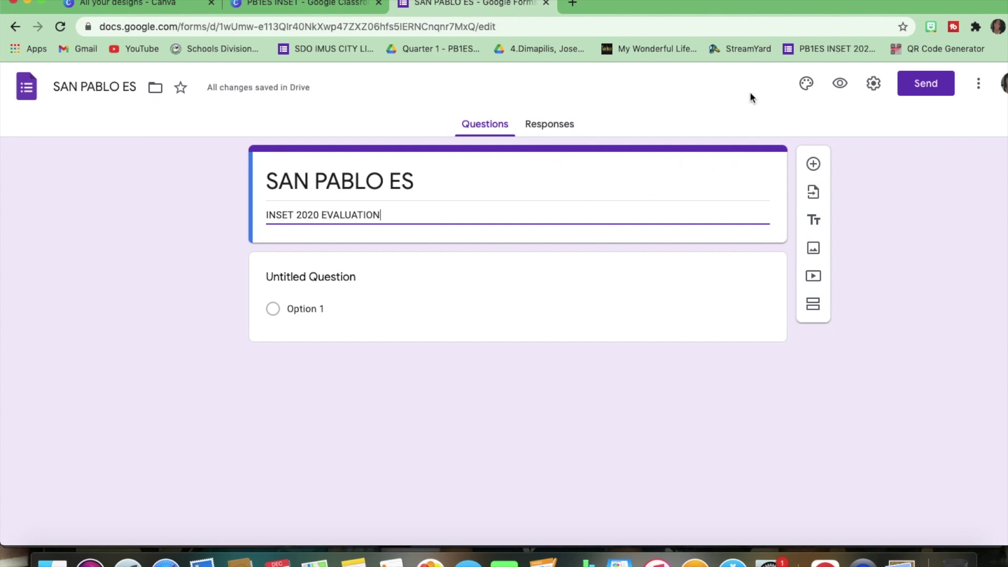
{"action": "left_click", "coordinate": [806, 84]}
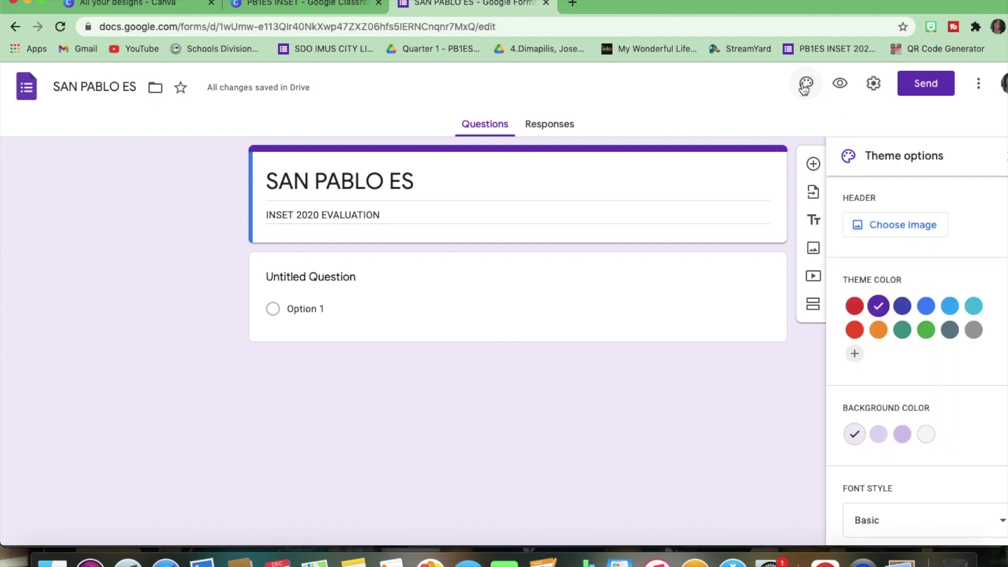
{"action": "left_click", "coordinate": [914, 228]}
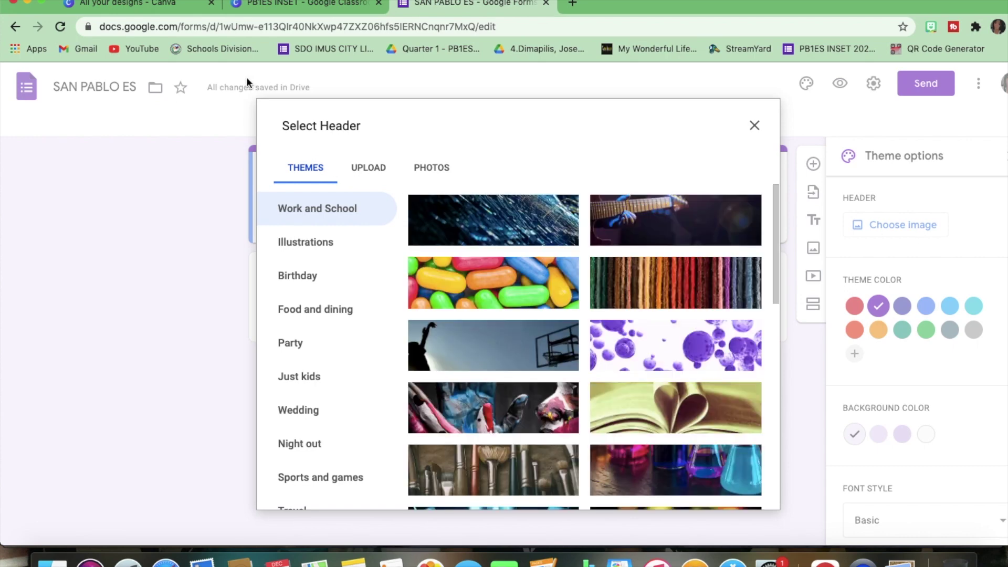
{"action": "left_click", "coordinate": [131, 7]}
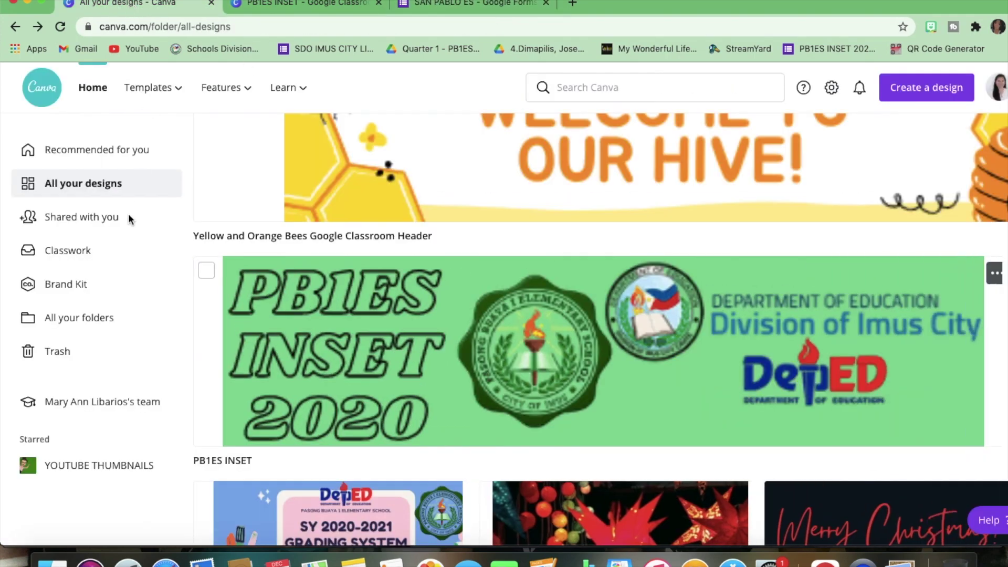
Download the Yellow and Orange Bees San Pablo header design as a JPG file
{"action": "left_click", "coordinate": [327, 166]}
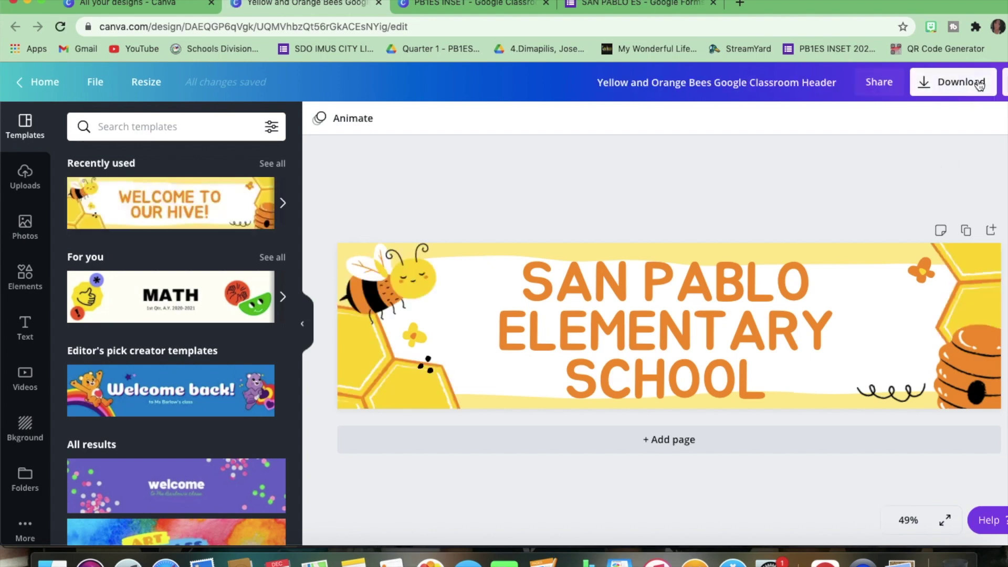
{"action": "left_click", "coordinate": [979, 82]}
{"action": "left_click", "coordinate": [1001, 187]}
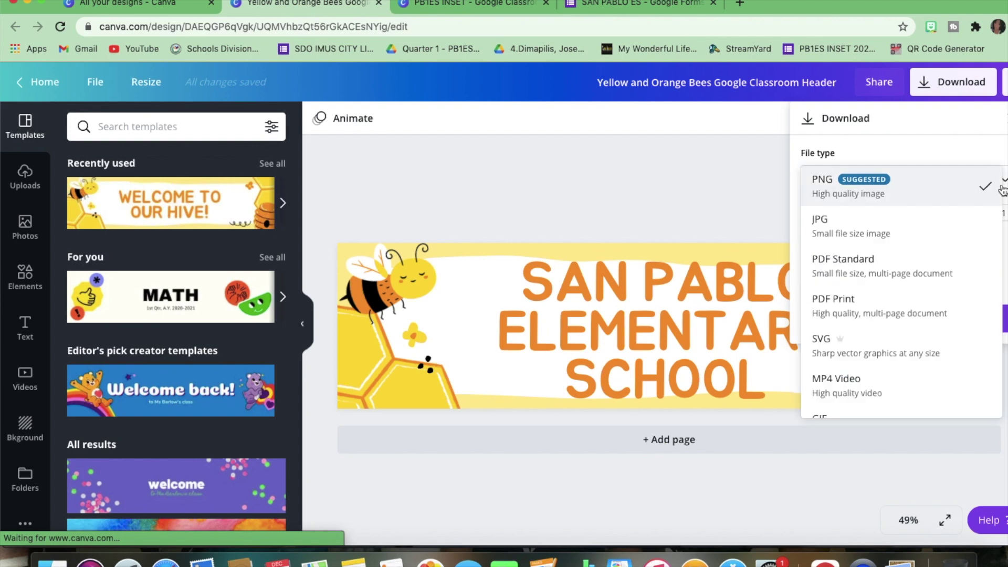
{"action": "left_click", "coordinate": [903, 229]}
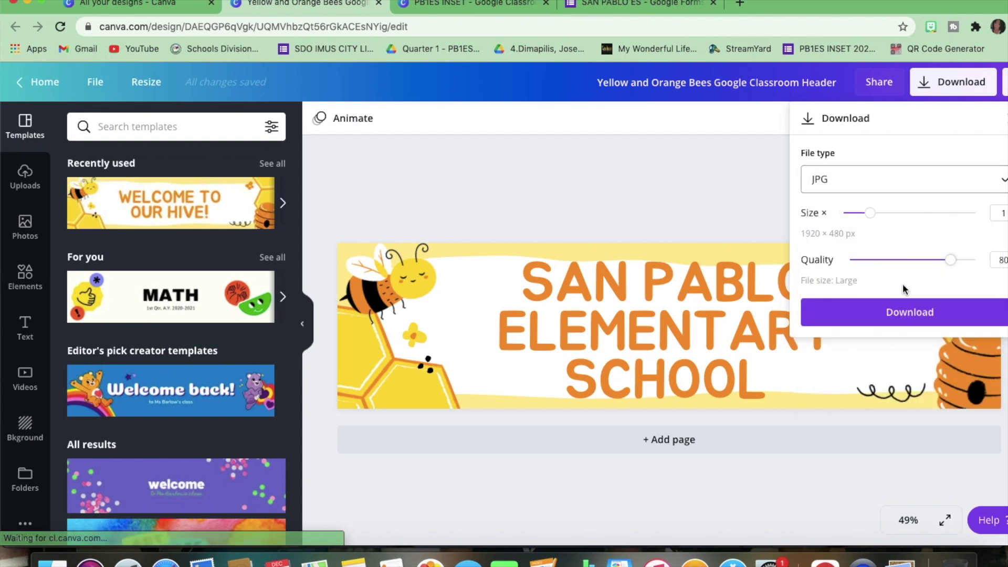
{"action": "left_click", "coordinate": [896, 313]}
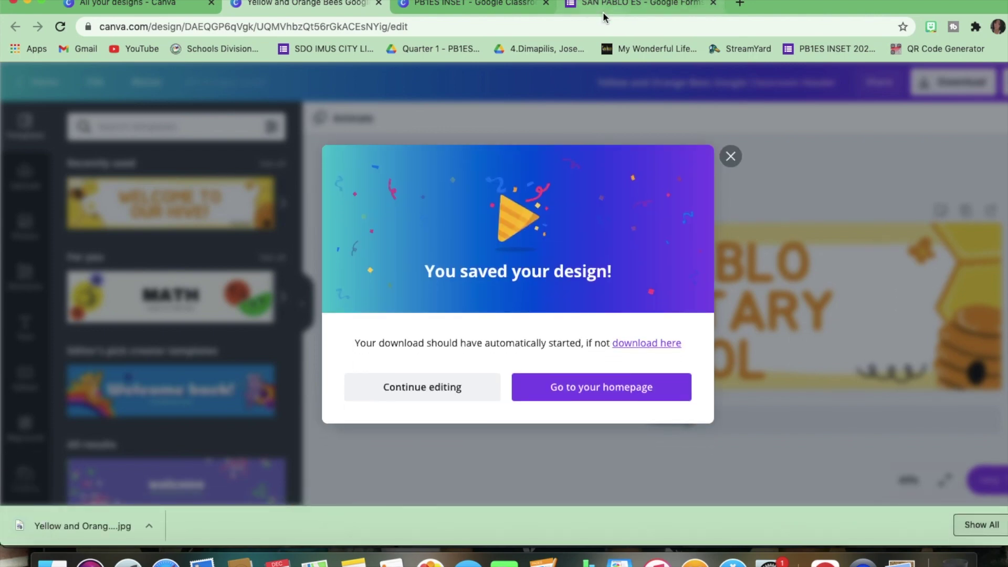
{"action": "left_click", "coordinate": [605, 4]}
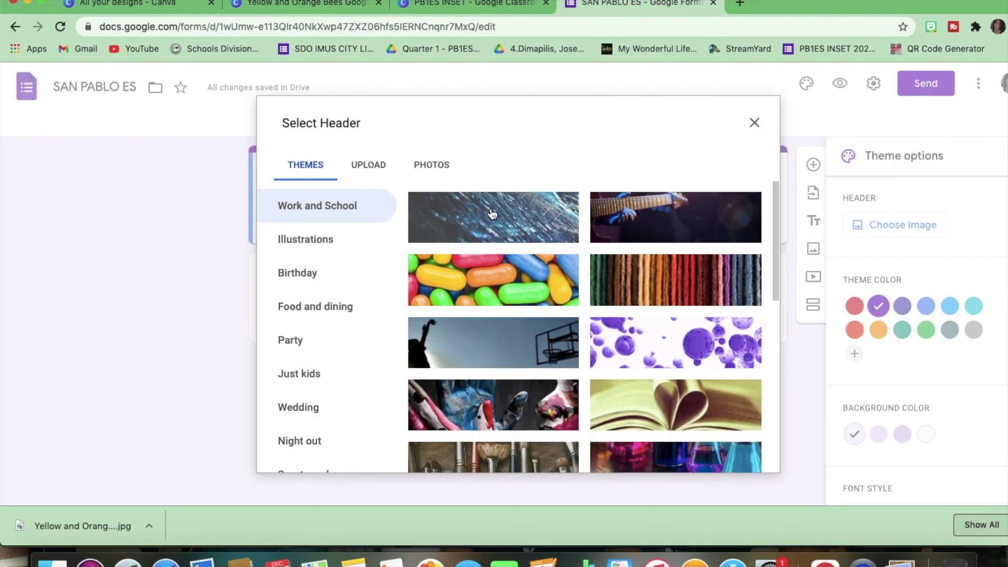
Upload the Yellow and Orange Bees header JPG from Downloads as the form header
{"action": "left_click", "coordinate": [365, 171]}
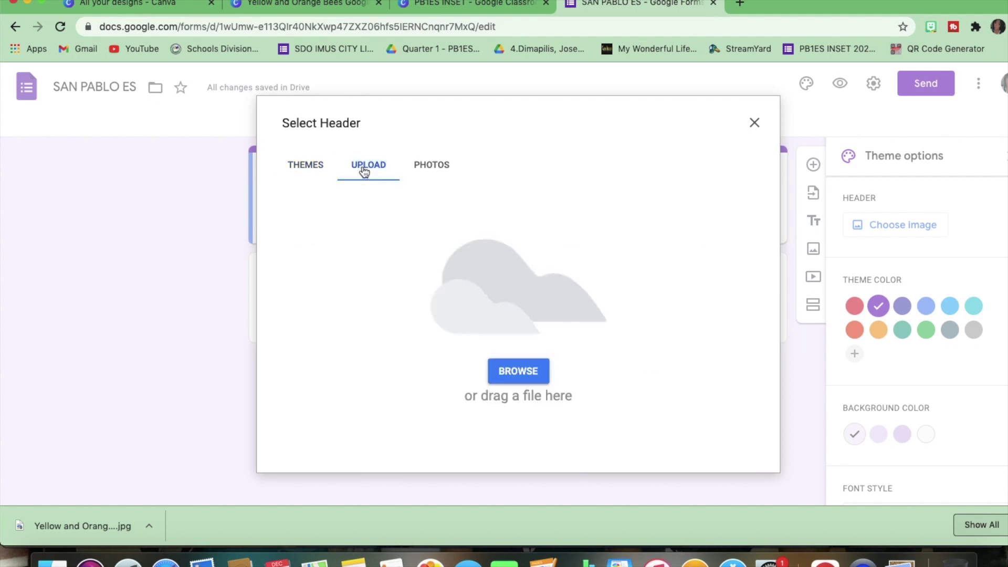
{"action": "left_click", "coordinate": [529, 380]}
{"action": "scroll", "coordinate": [558, 206], "scroll_direction": "down", "scroll_amount": 10}
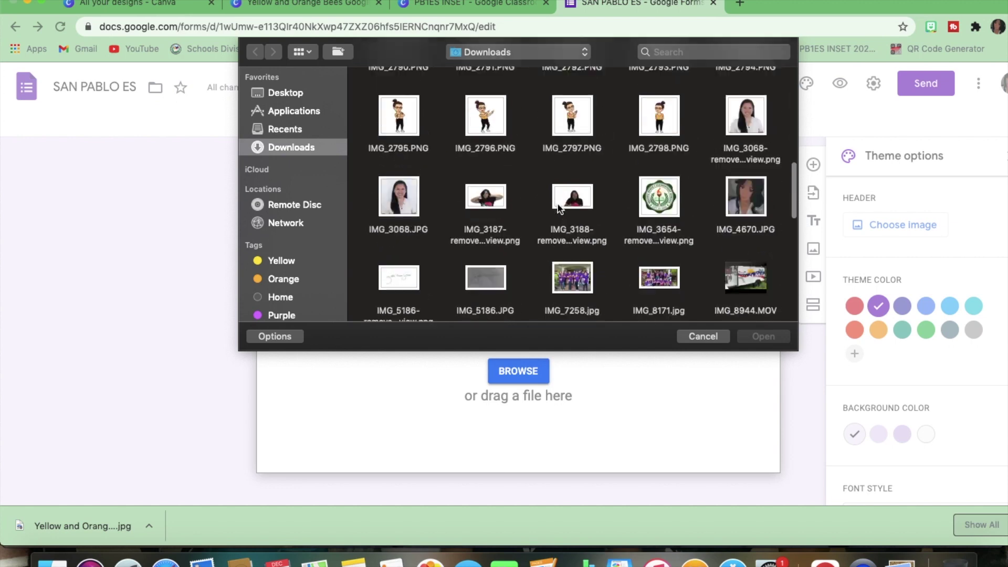
{"action": "scroll", "coordinate": [558, 207], "scroll_direction": "down", "scroll_amount": 10}
{"action": "scroll", "coordinate": [558, 206], "scroll_direction": "down", "scroll_amount": 5}
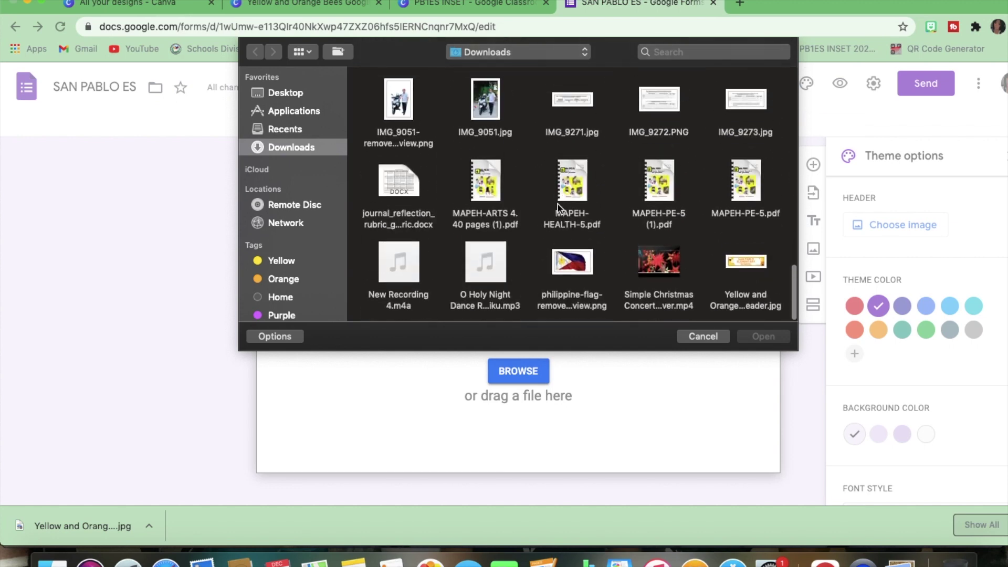
{"action": "left_click", "coordinate": [750, 271]}
{"action": "left_click", "coordinate": [767, 344]}
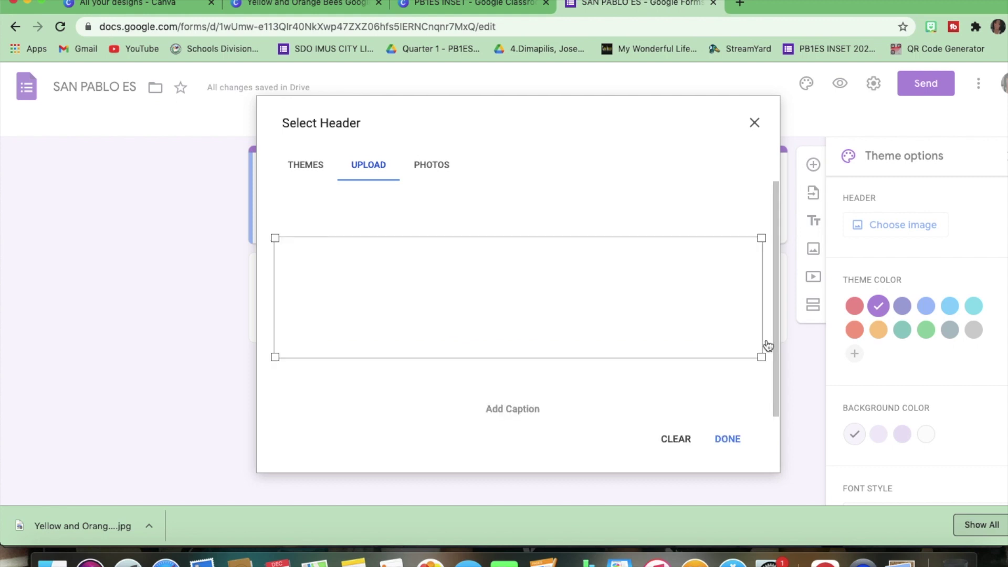
{"action": "left_click", "coordinate": [732, 444]}
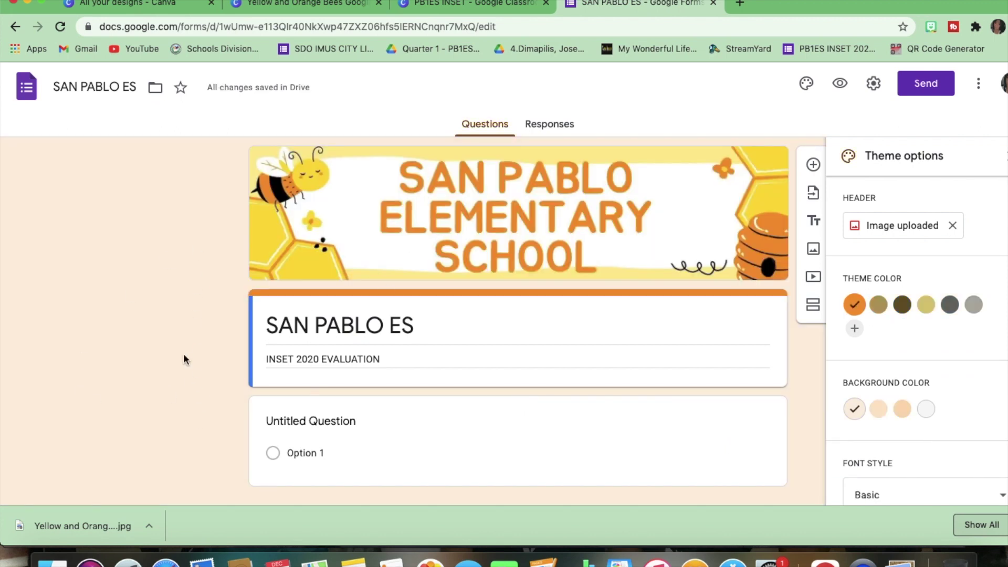
Set the theme colour to light yellow and the background to the darker yellow shade
{"action": "left_click", "coordinate": [903, 305]}
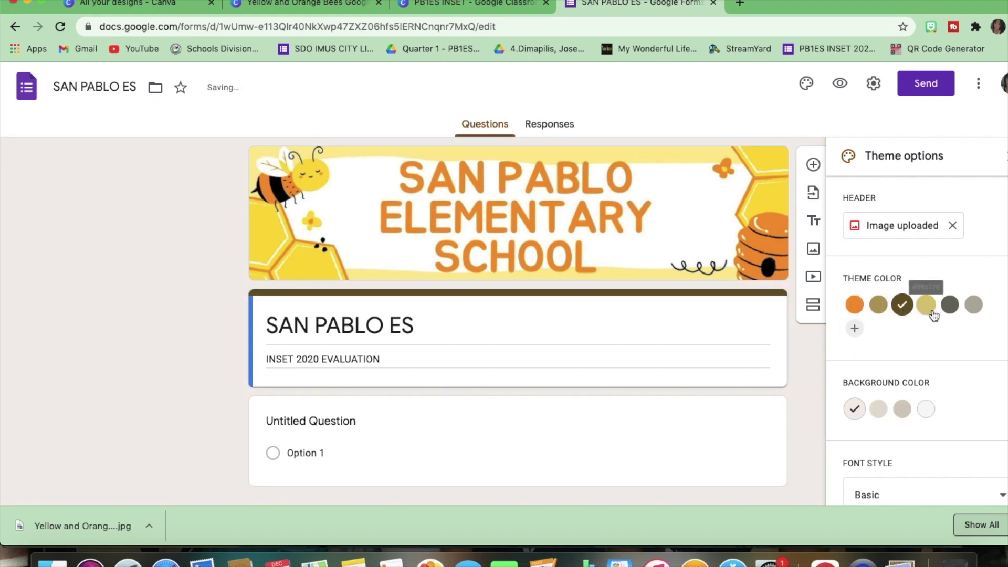
{"action": "left_click", "coordinate": [925, 305]}
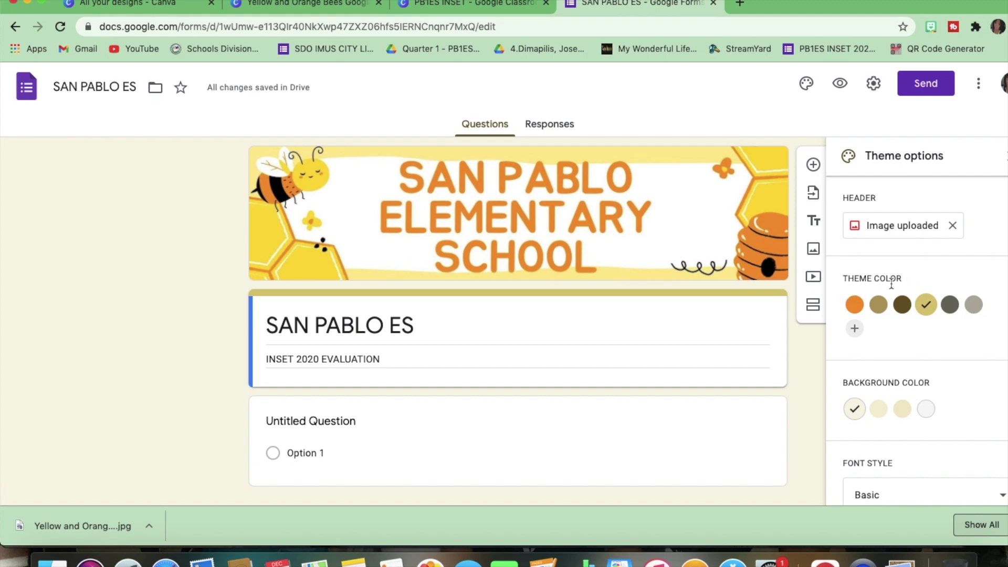
{"action": "scroll", "coordinate": [926, 323], "scroll_direction": "down", "scroll_amount": 1}
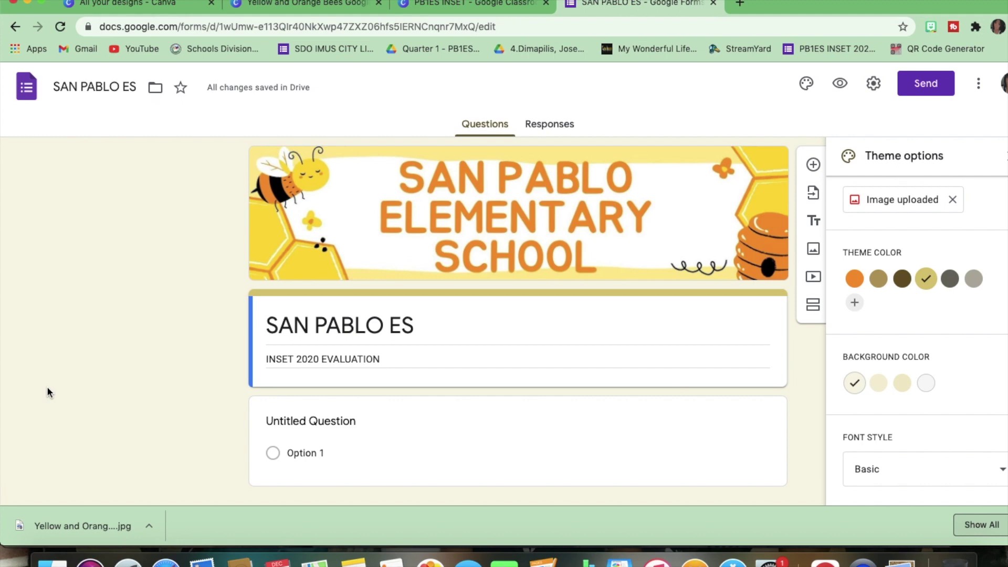
{"action": "left_click", "coordinate": [927, 383]}
{"action": "left_click", "coordinate": [904, 390]}
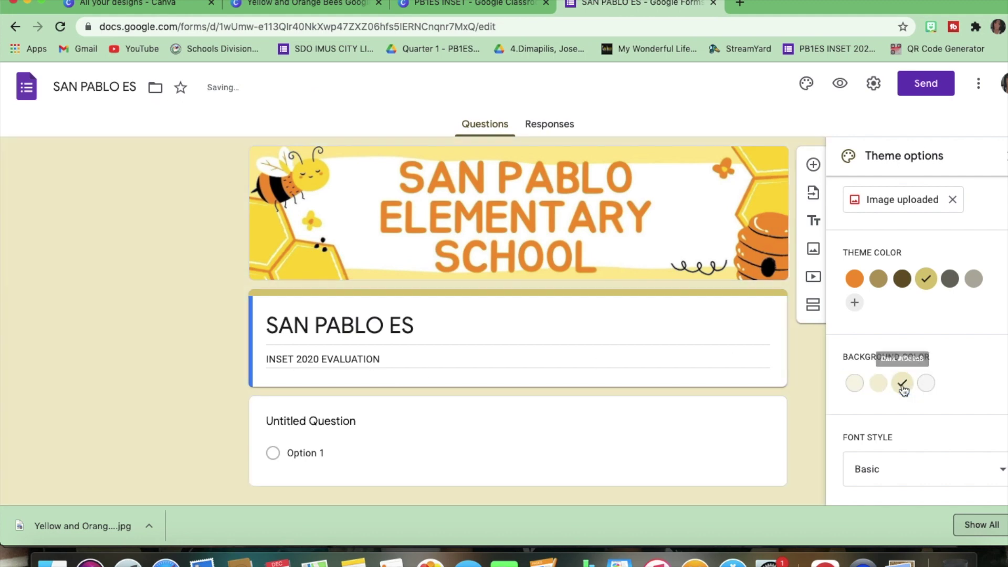
{"action": "left_click", "coordinate": [882, 386]}
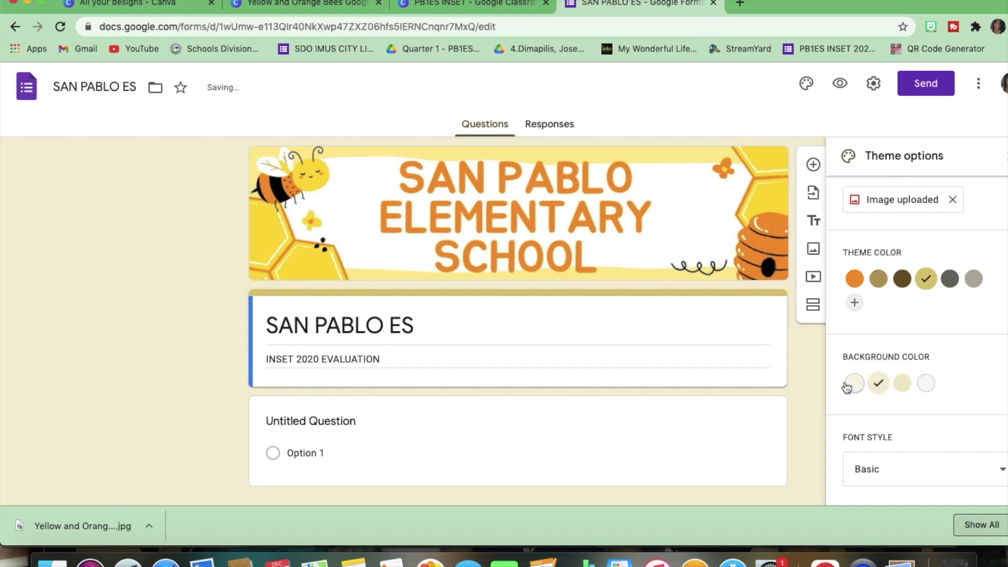
{"action": "left_click", "coordinate": [854, 384]}
{"action": "left_click", "coordinate": [902, 383]}
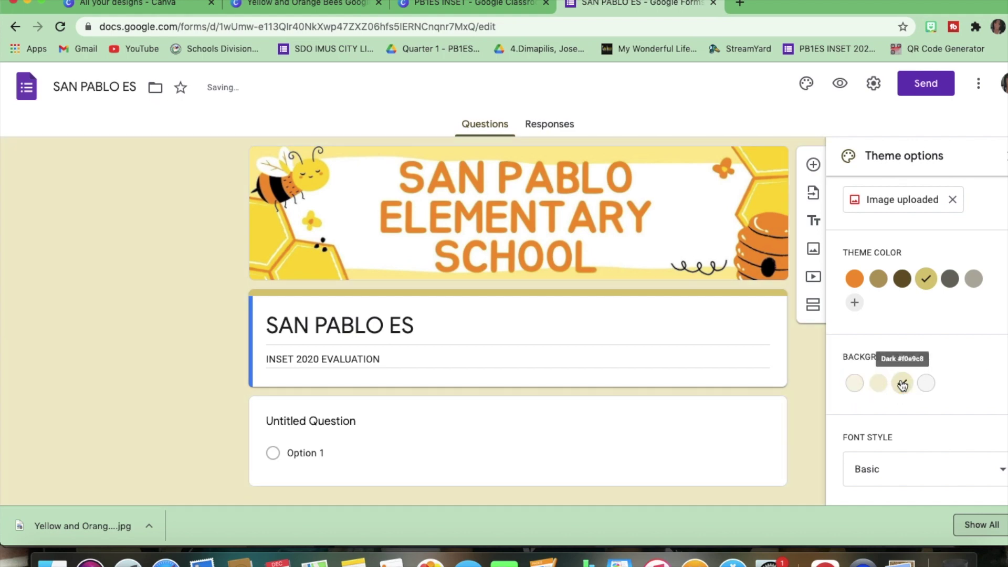
{"action": "scroll", "coordinate": [652, 328], "scroll_direction": "down", "scroll_amount": 1}
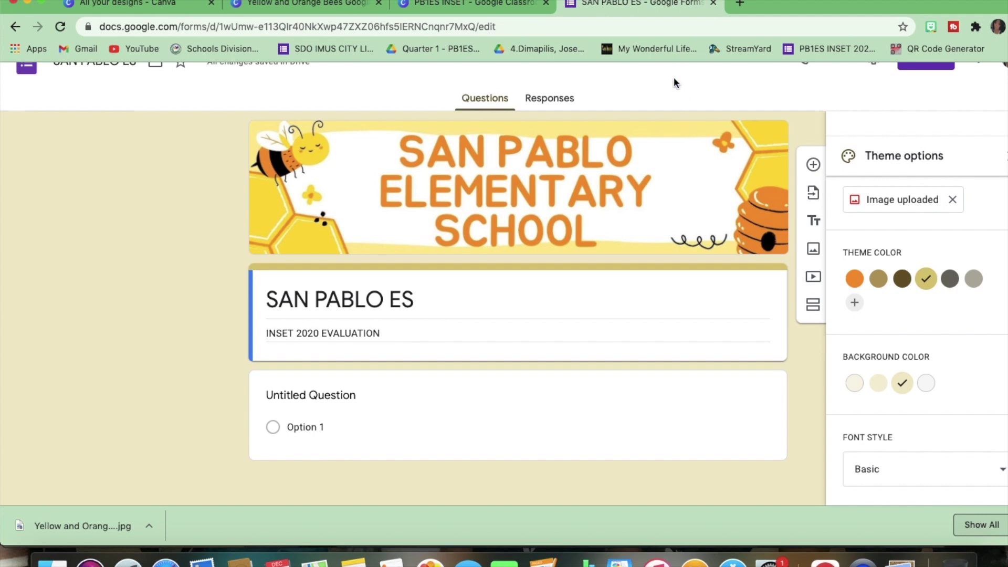
{"action": "right_click", "coordinate": [775, 89]}
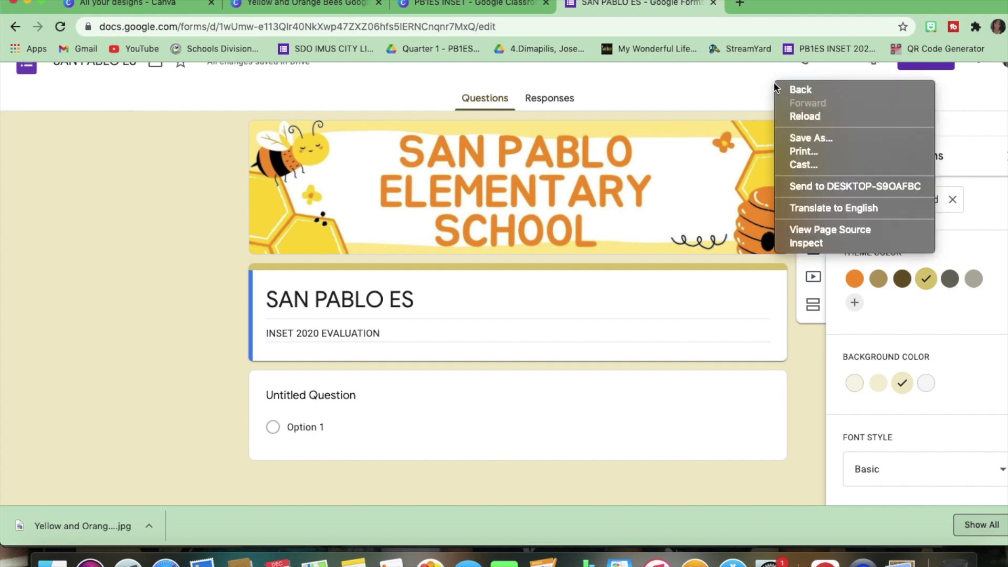
Change the first question's type to Date
{"action": "left_click", "coordinate": [755, 89]}
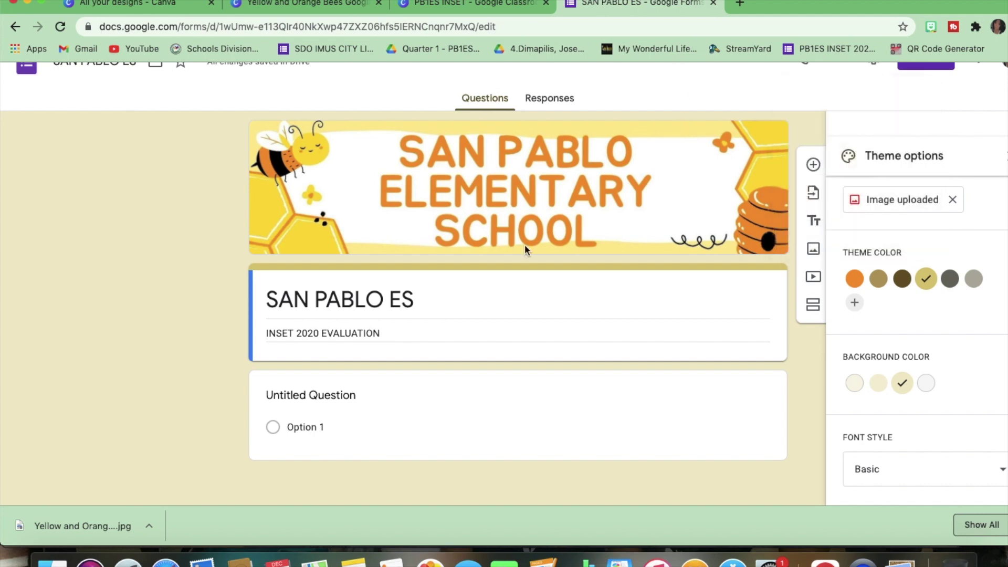
{"action": "left_click", "coordinate": [338, 387]}
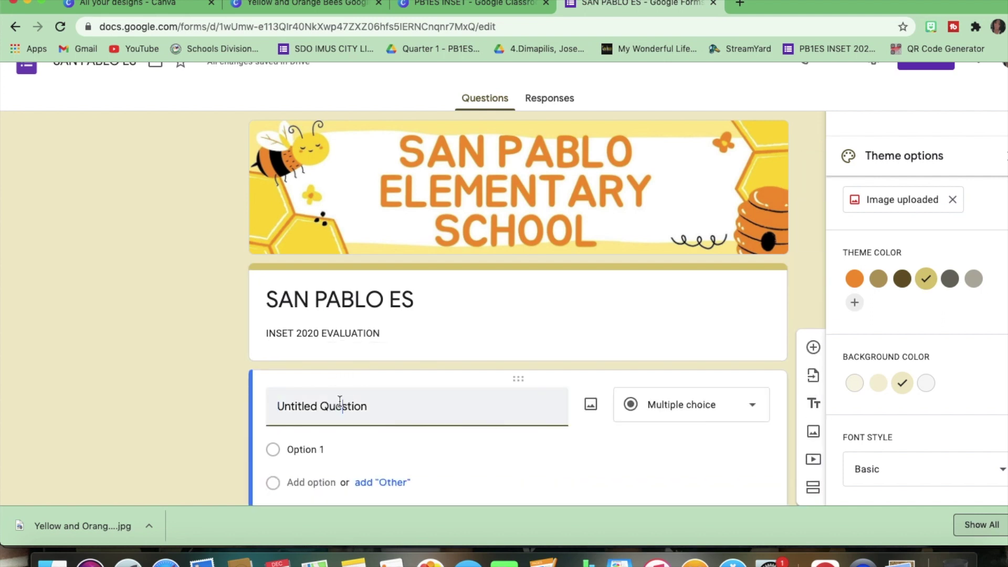
{"action": "left_click", "coordinate": [757, 410]}
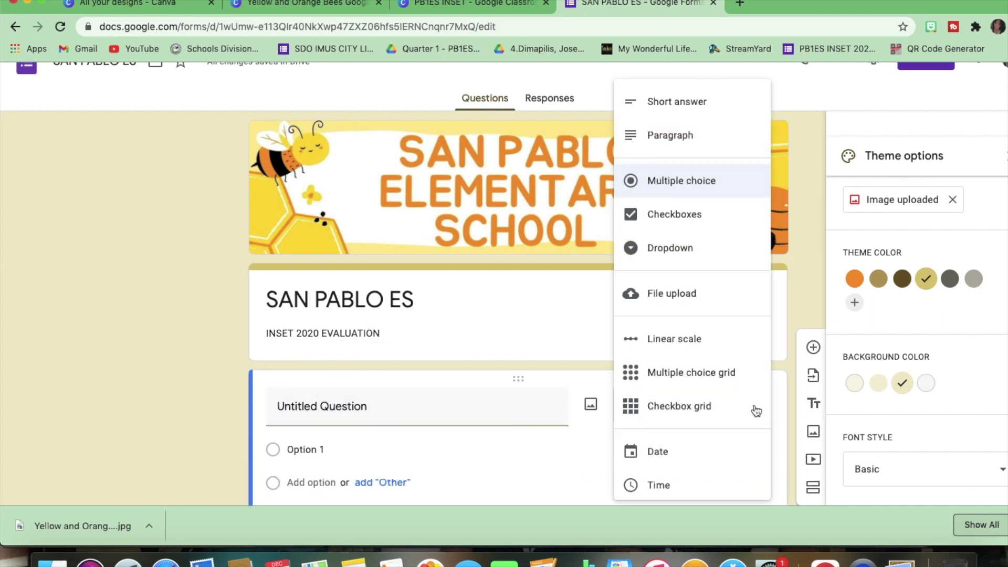
{"action": "left_click", "coordinate": [692, 453]}
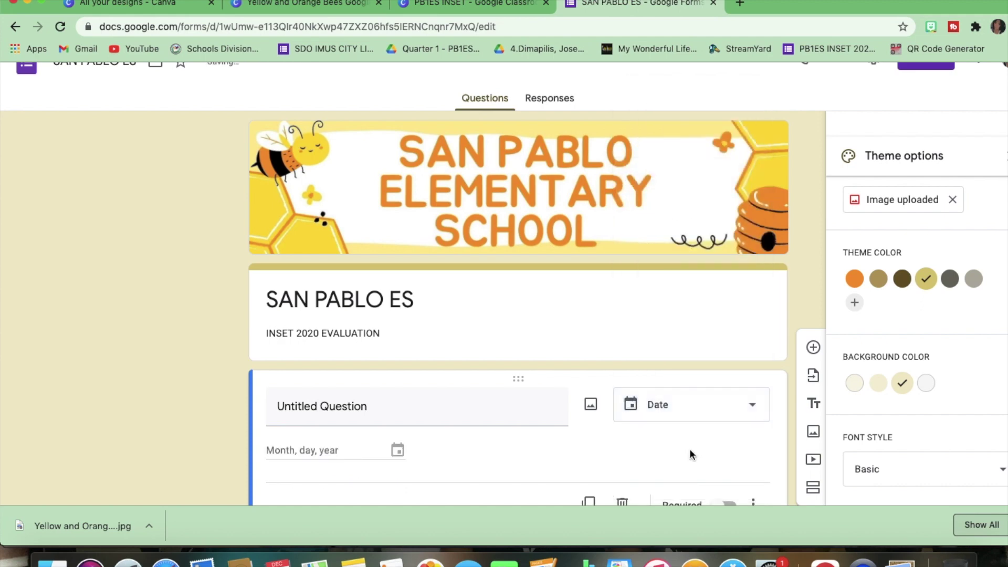
Title the question 'DATE', mark it required, and close Theme options
{"action": "left_click", "coordinate": [460, 403]}
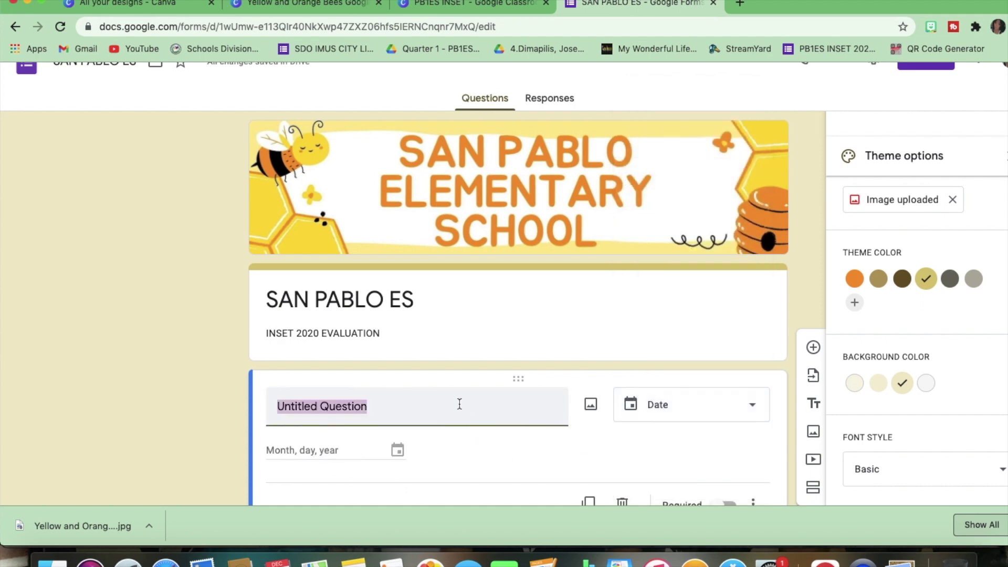
{"action": "type", "text": "DATE"}
{"action": "scroll", "coordinate": [386, 487], "scroll_direction": "down", "scroll_amount": 2}
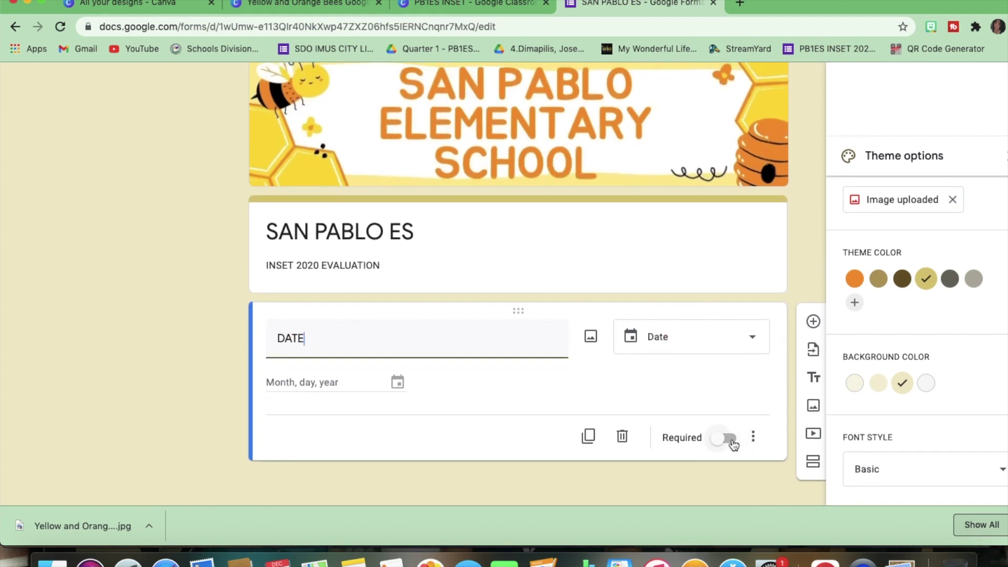
{"action": "left_click", "coordinate": [730, 441]}
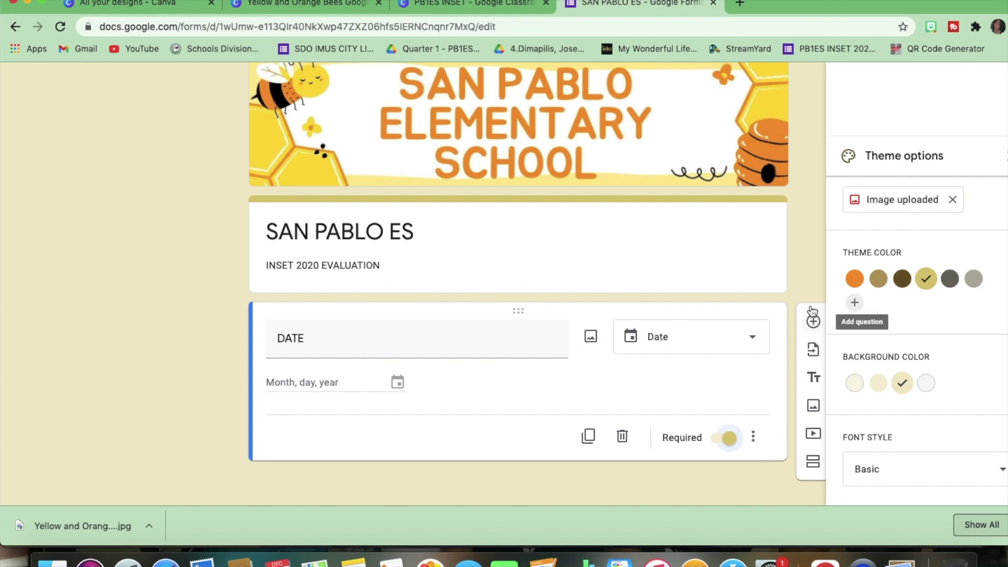
{"action": "scroll", "coordinate": [893, 92], "scroll_direction": "up", "scroll_amount": 3}
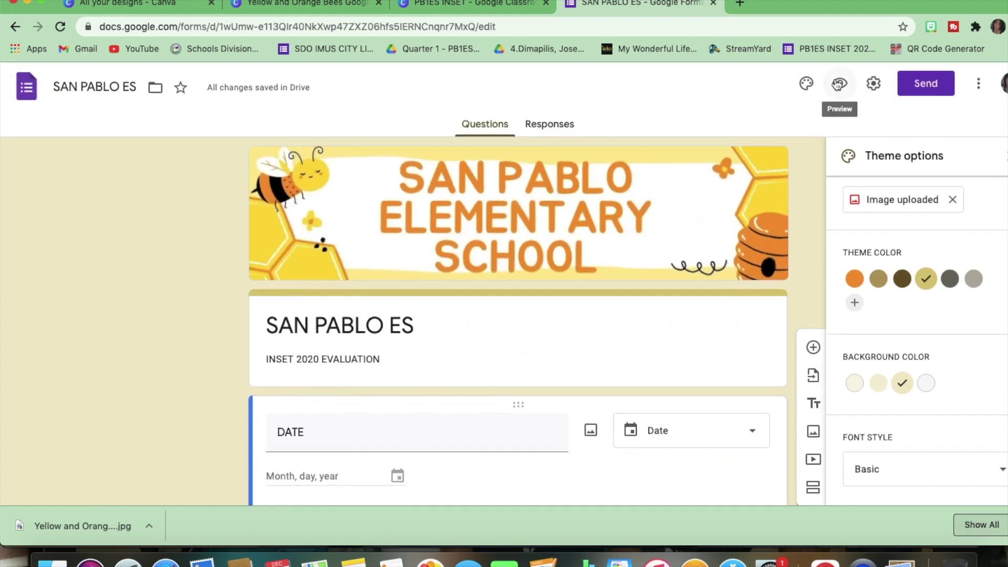
{"action": "left_click", "coordinate": [806, 84]}
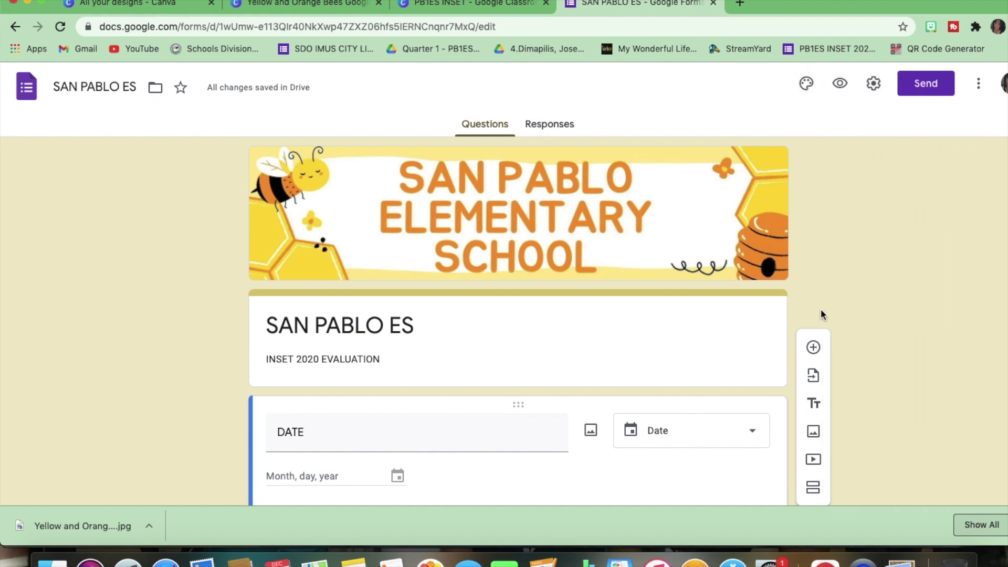
{"action": "scroll", "coordinate": [823, 325], "scroll_direction": "down", "scroll_amount": 2}
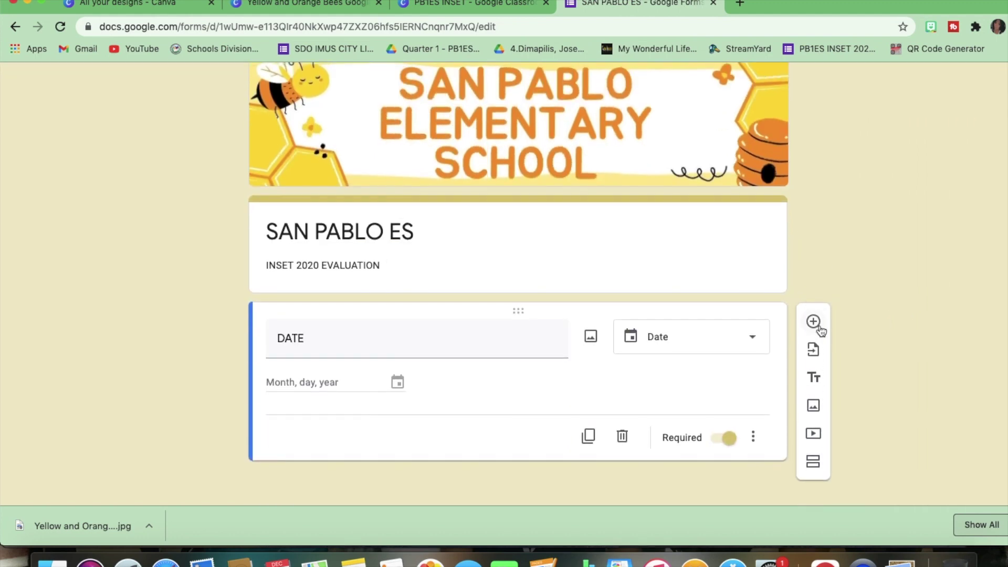
Add a required Short answer question titled 'FULL NAME' beneath the DATE question
{"action": "left_click", "coordinate": [814, 323]}
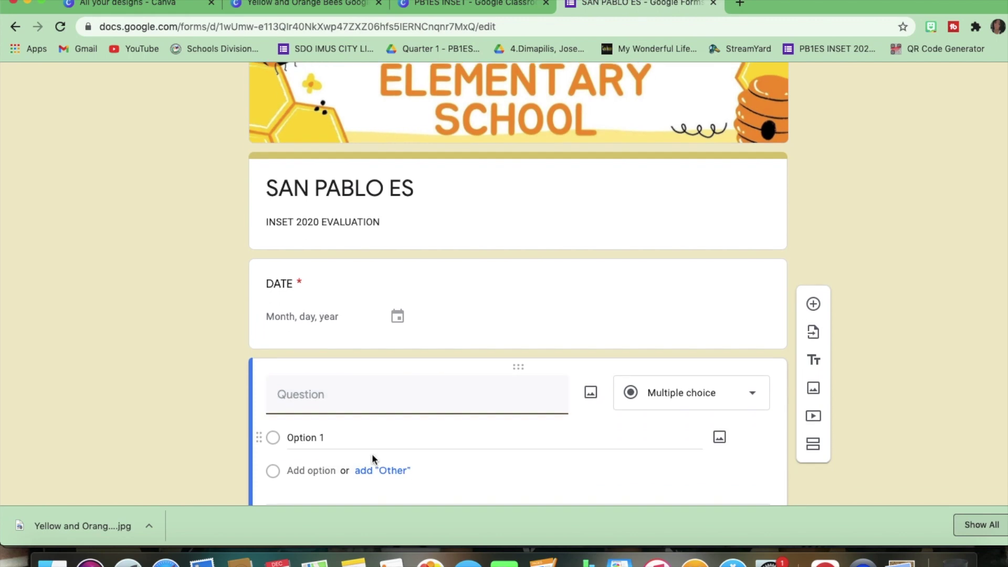
{"action": "type", "text": "FU"}
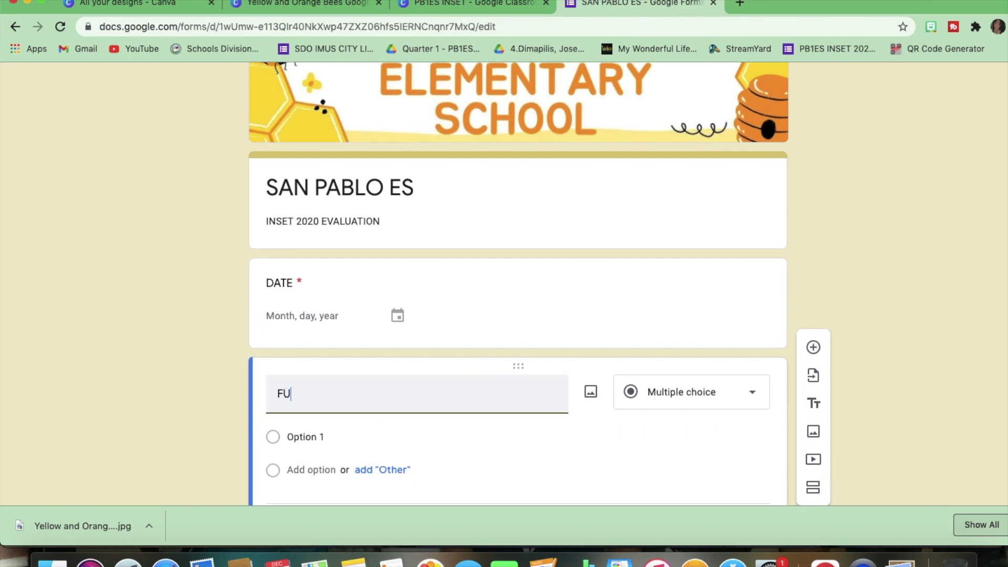
{"action": "type", "text": "LL NAME"}
{"action": "left_click", "coordinate": [761, 402]}
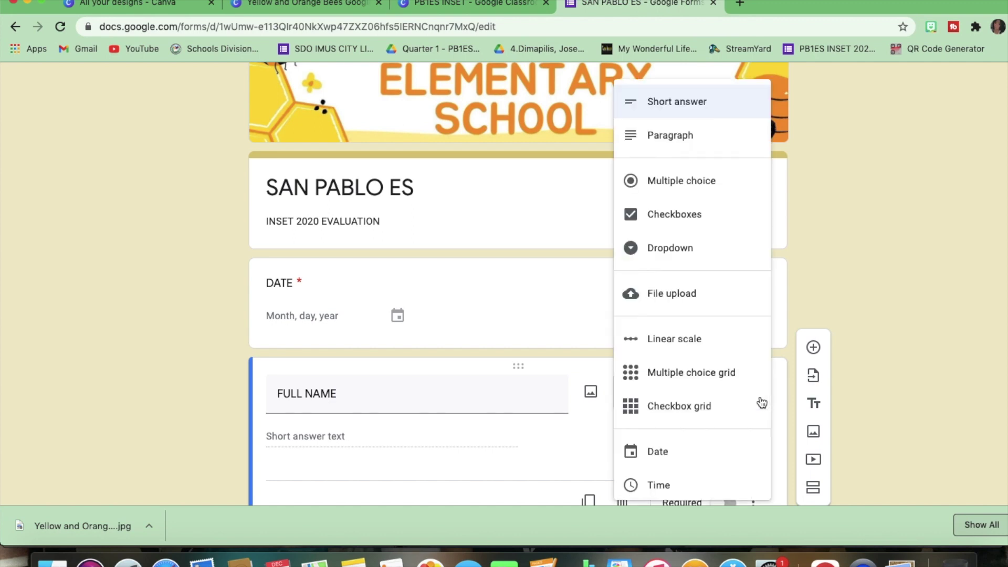
{"action": "left_click", "coordinate": [696, 107]}
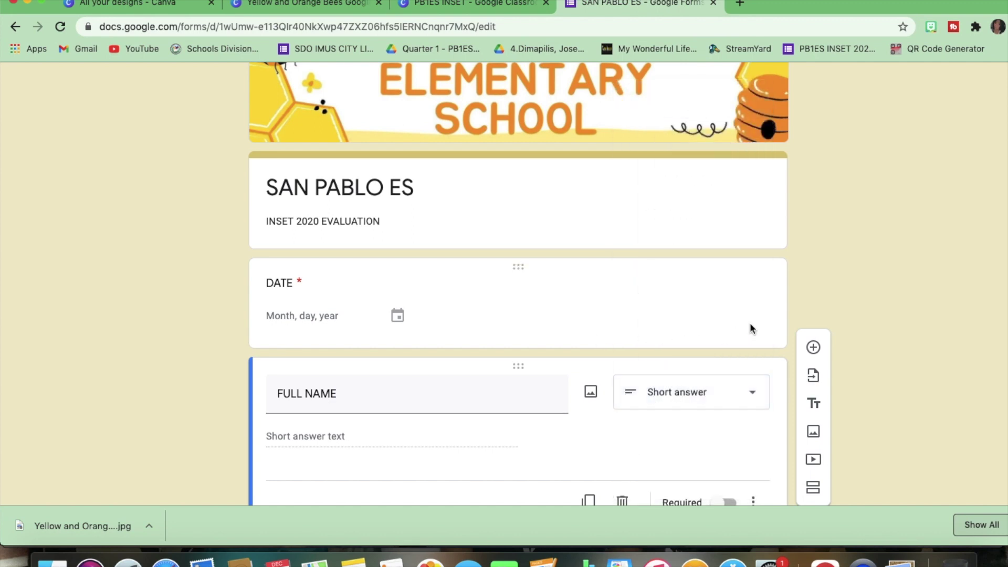
{"action": "scroll", "coordinate": [751, 328], "scroll_direction": "down", "scroll_amount": 1}
{"action": "left_click", "coordinate": [730, 439]}
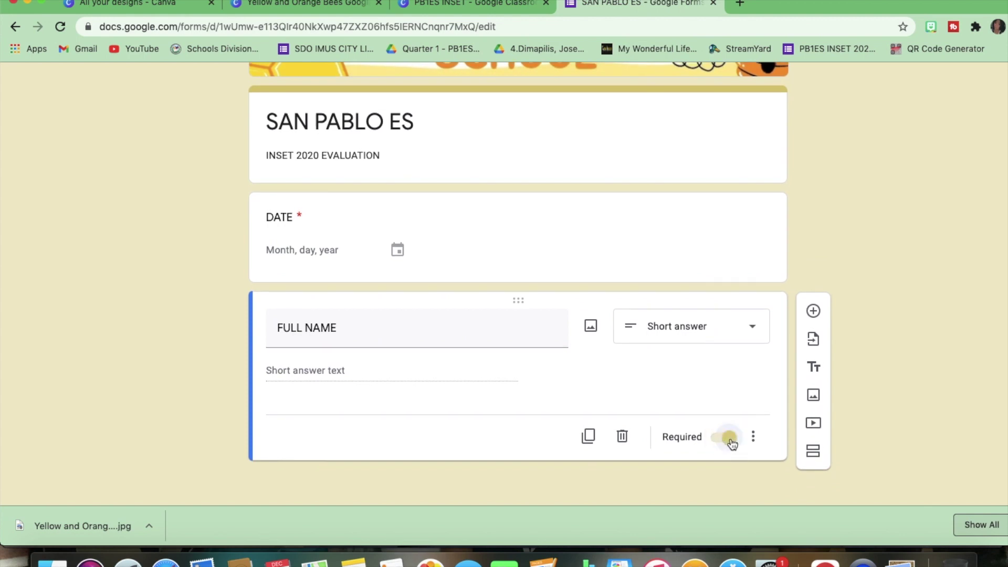
{"action": "left_click", "coordinate": [813, 310]}
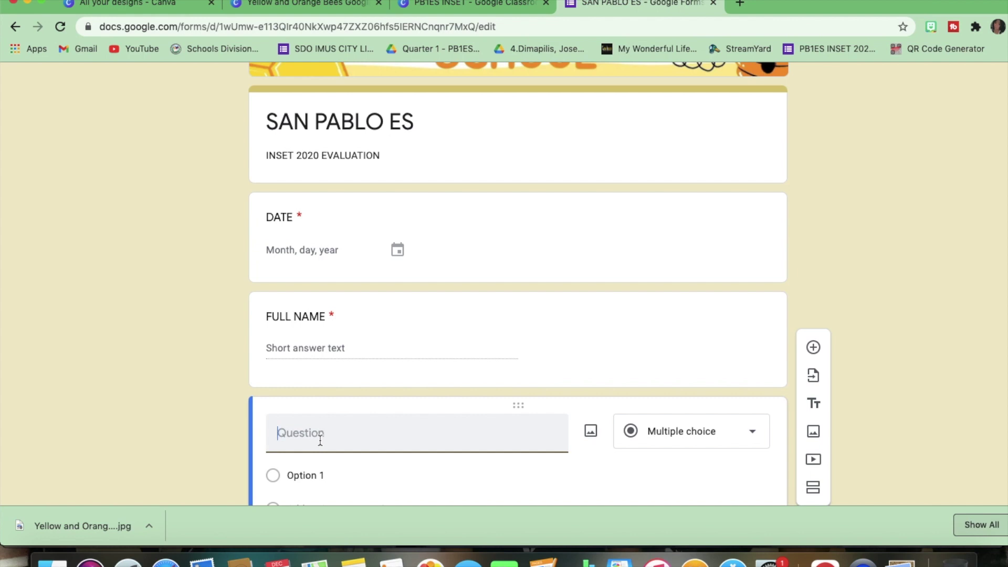
{"action": "type", "text": "DESI"}
{"action": "type", "text": "GNATIO"}
{"action": "type", "text": "N"}
Set the DESIGNATION question back to Multiple choice after briefly trying Short answer
{"action": "left_click", "coordinate": [694, 431]}
{"action": "left_click", "coordinate": [676, 375]}
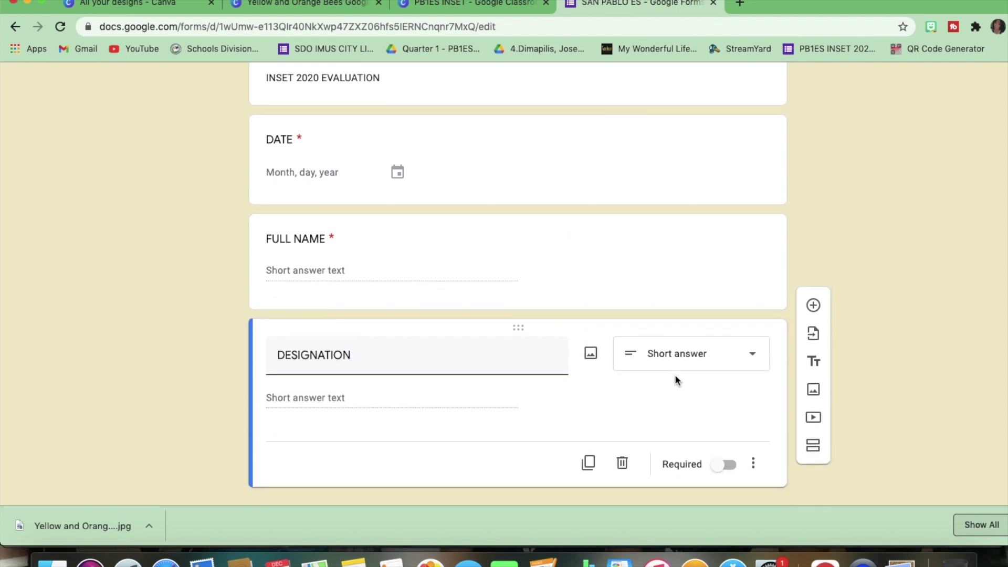
{"action": "left_click", "coordinate": [752, 363]}
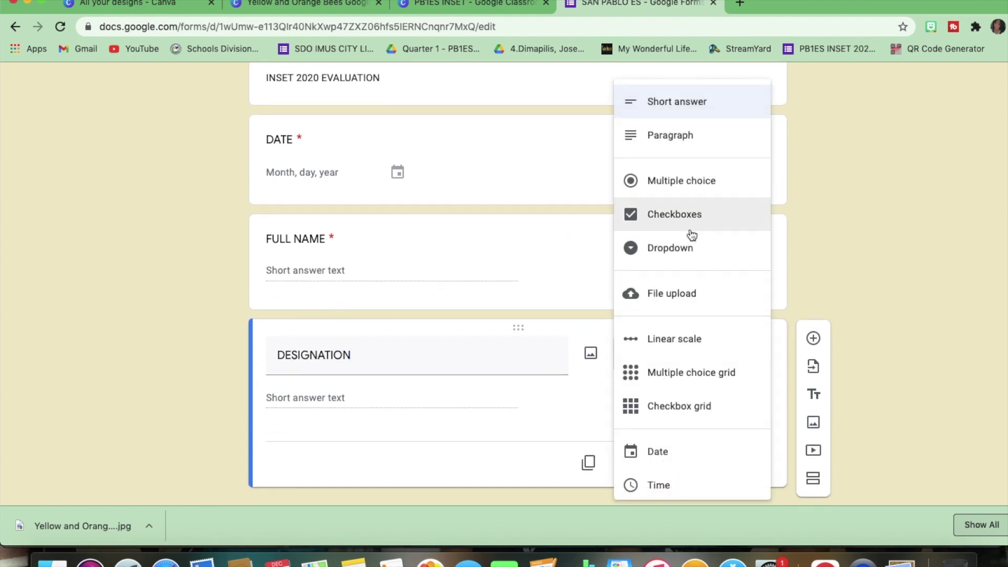
{"action": "left_click", "coordinate": [670, 180]}
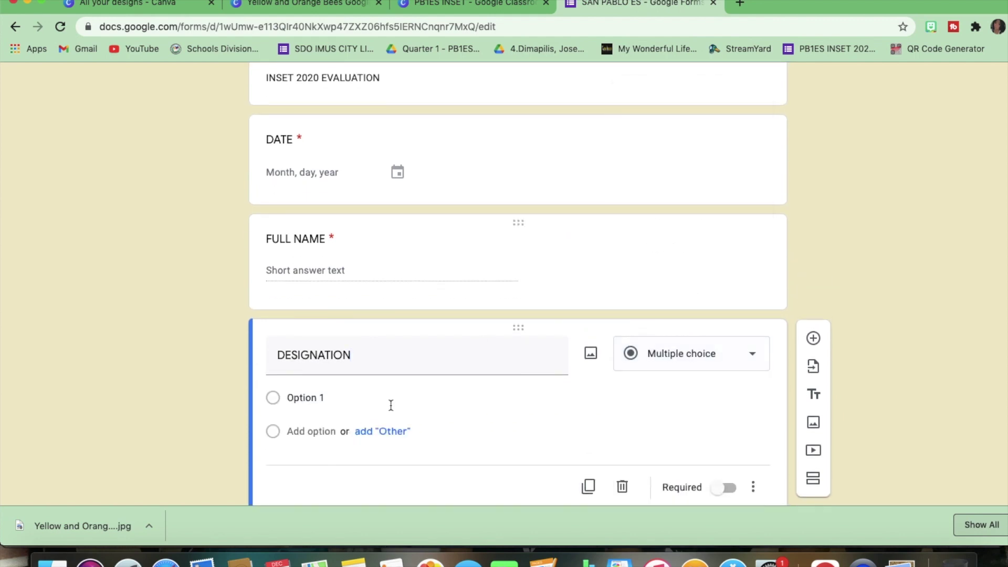
Enter options TEACHER 1, TEACHER 2, TEACHER 3, MASTER TEACHER 1, PRINCIPAL 1 and make DESIGNATION required
{"action": "left_click", "coordinate": [310, 400]}
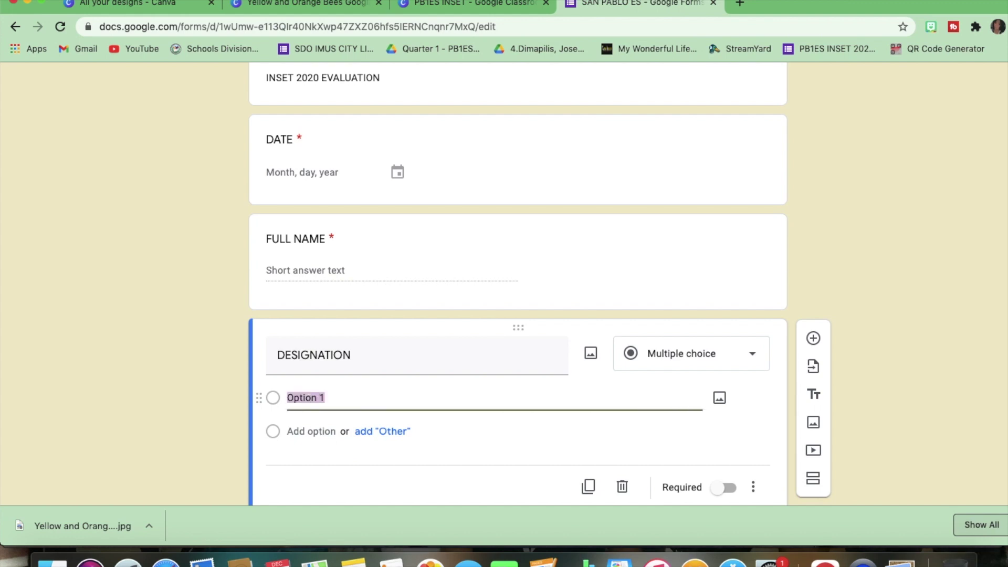
{"action": "type", "text": "TEACHER"}
{"action": "left_click", "coordinate": [315, 433]}
{"action": "type", "text": "TEAC"}
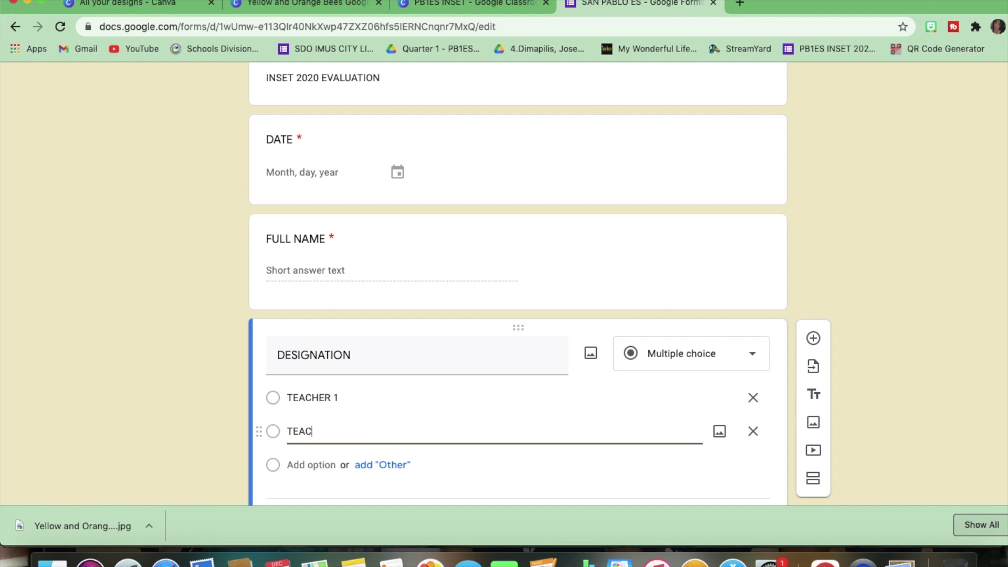
{"action": "type", "text": "HER 2"}
{"action": "left_click", "coordinate": [323, 465]}
{"action": "type", "text": "TE"}
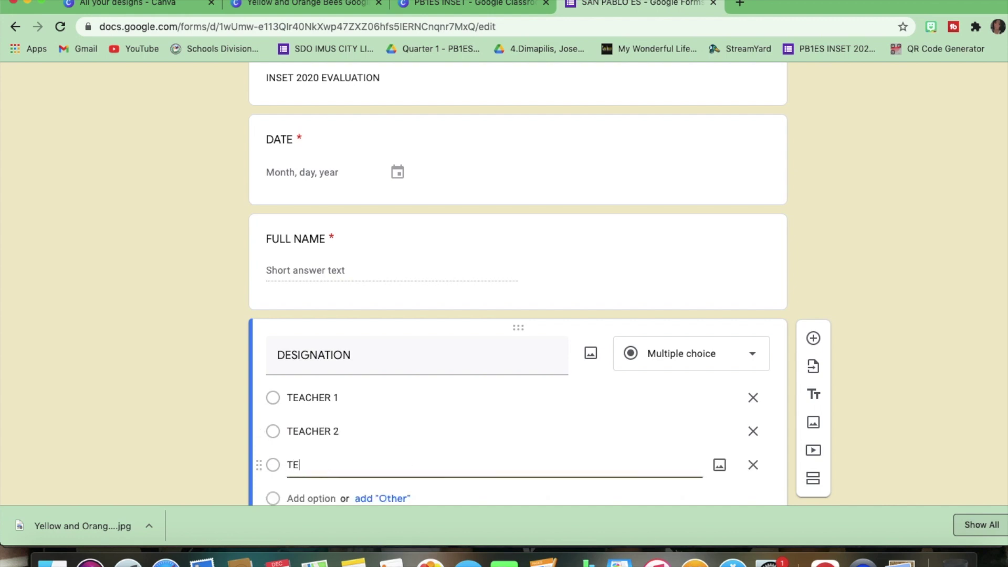
{"action": "type", "text": "ACHER 3"}
{"action": "scroll", "coordinate": [340, 477], "scroll_direction": "down", "scroll_amount": 3}
{"action": "left_click", "coordinate": [314, 382]}
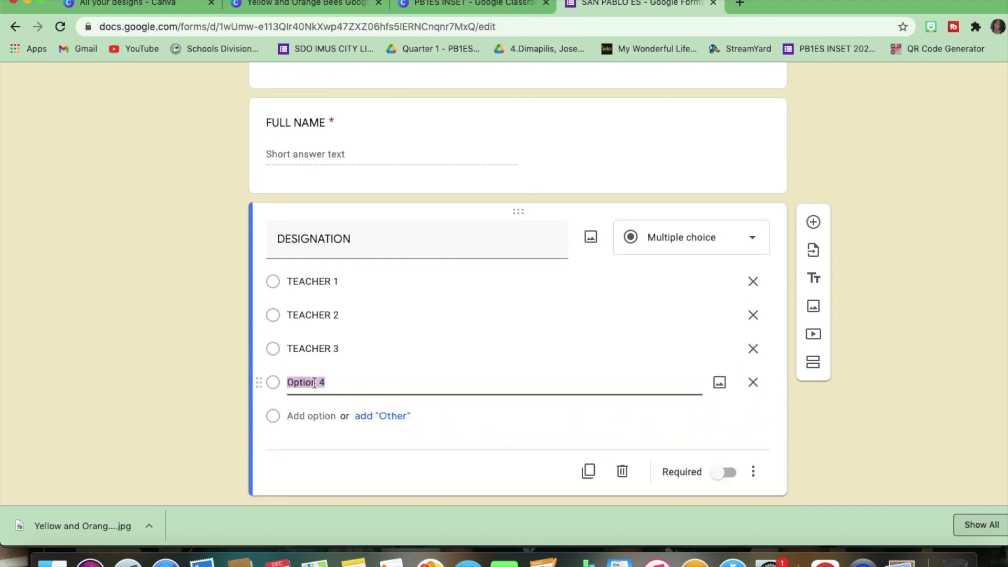
{"action": "type", "text": "MASTER TEACHER 1"}
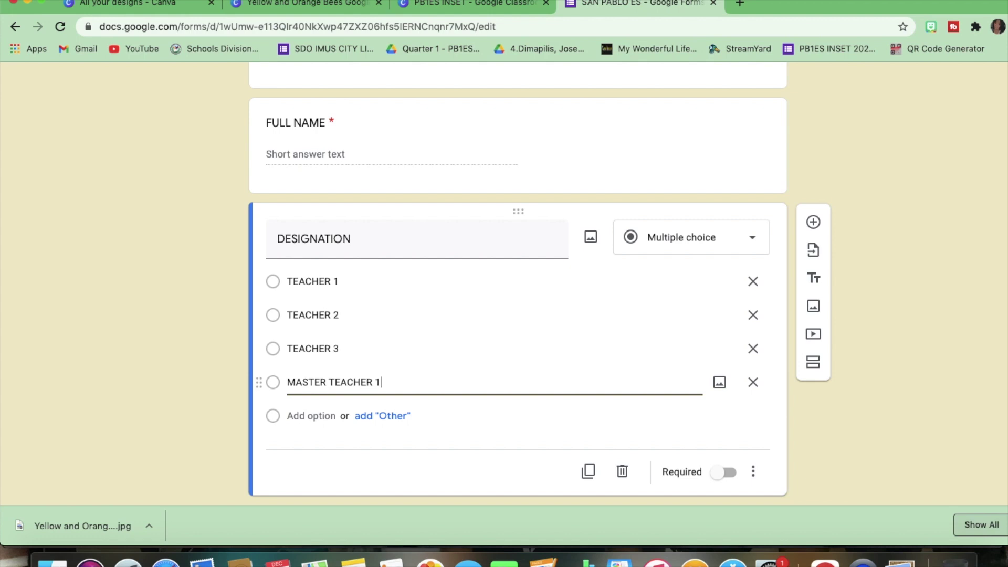
{"action": "left_click", "coordinate": [316, 415]}
{"action": "type", "text": "PR"}
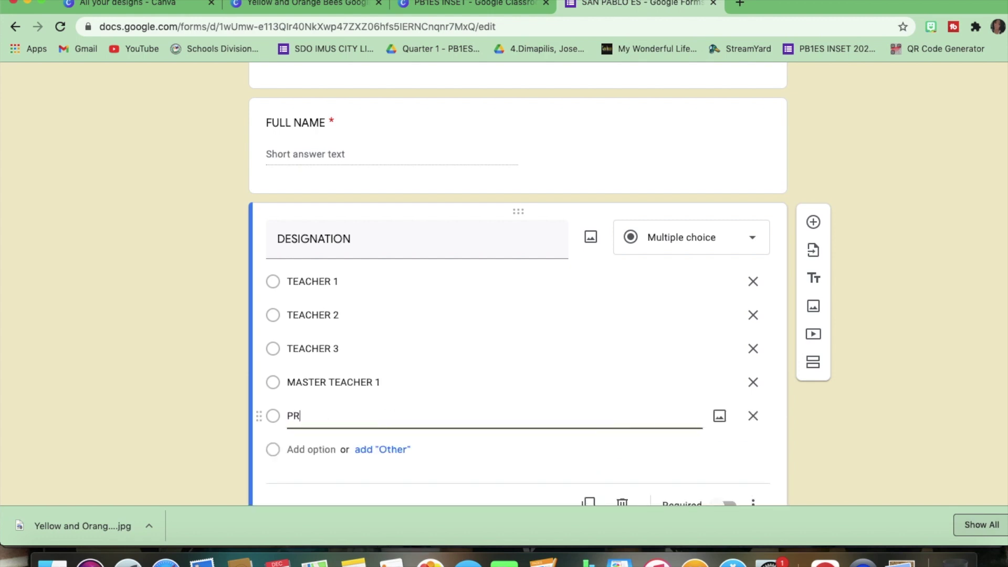
{"action": "type", "text": "INCIPAL 1"}
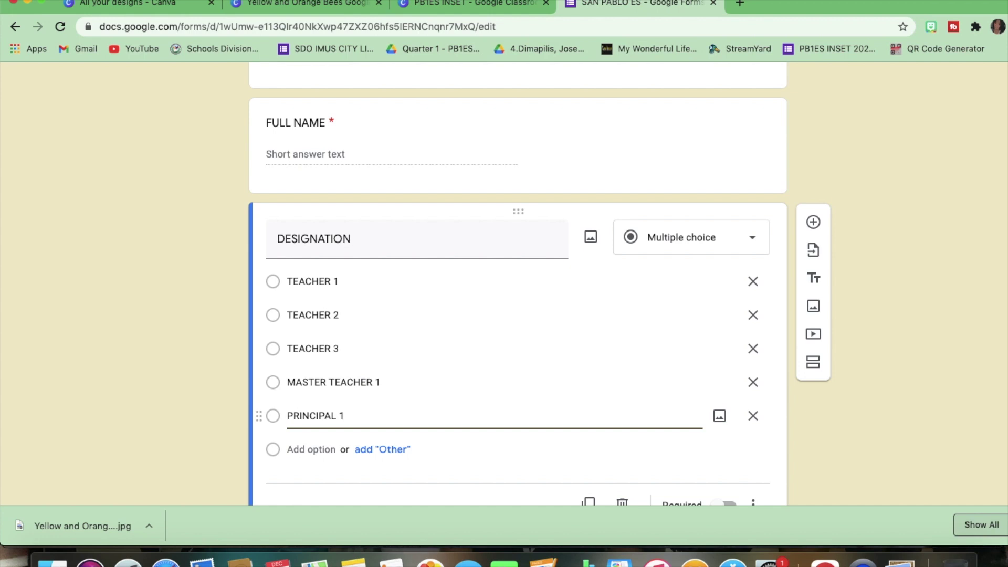
{"action": "scroll", "coordinate": [575, 410], "scroll_direction": "down", "scroll_amount": 2}
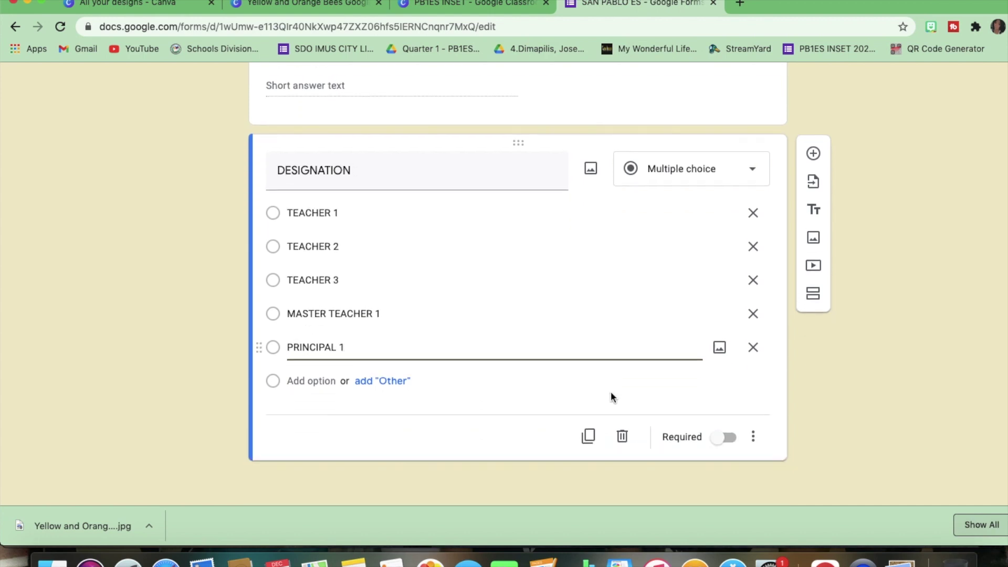
{"action": "left_click", "coordinate": [729, 440]}
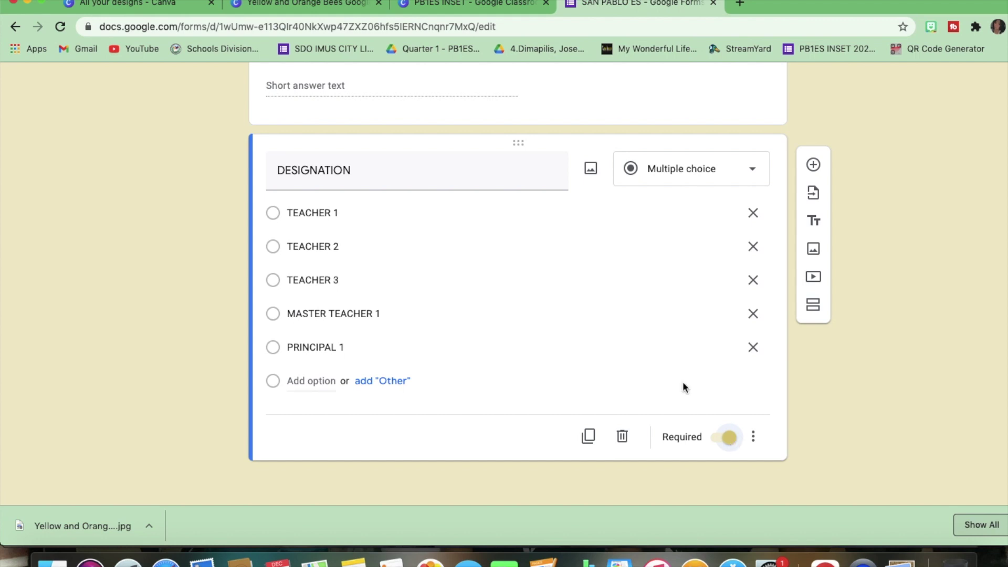
{"action": "scroll", "coordinate": [683, 387], "scroll_direction": "up", "scroll_amount": 5}
{"action": "scroll", "coordinate": [682, 387], "scroll_direction": "up", "scroll_amount": 2}
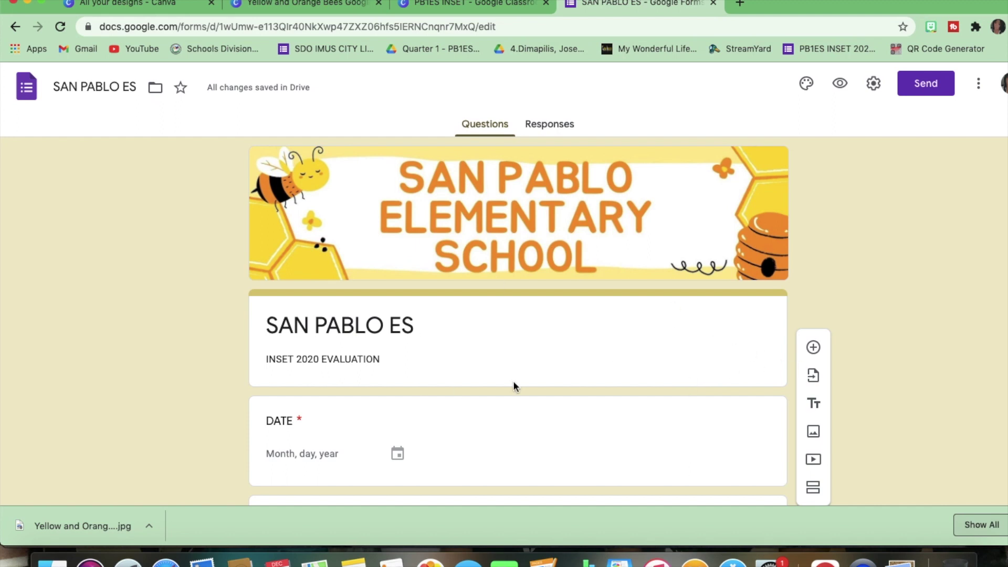
{"action": "scroll", "coordinate": [595, 364], "scroll_direction": "down", "scroll_amount": 2}
{"action": "scroll", "coordinate": [595, 364], "scroll_direction": "up", "scroll_amount": 2}
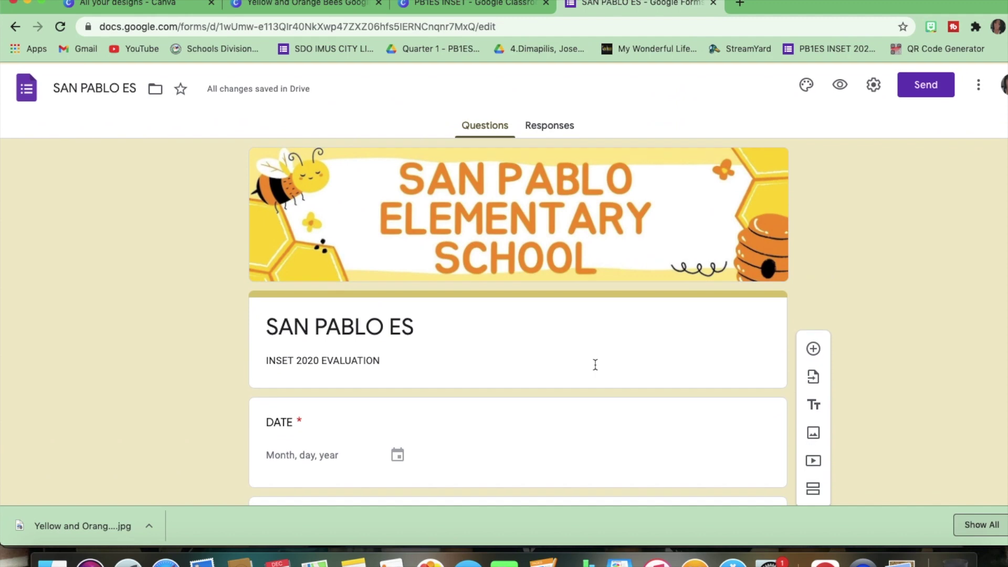
Check the General and Presentation settings, cancel without changes, and preview the SAN PABLO ES form
{"action": "left_click", "coordinate": [873, 84]}
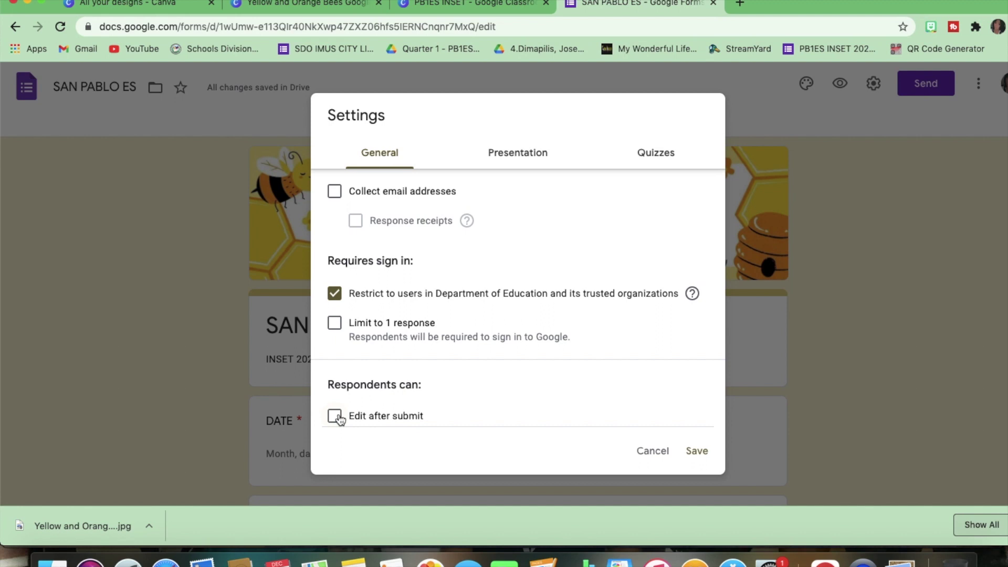
{"action": "left_click", "coordinate": [515, 154]}
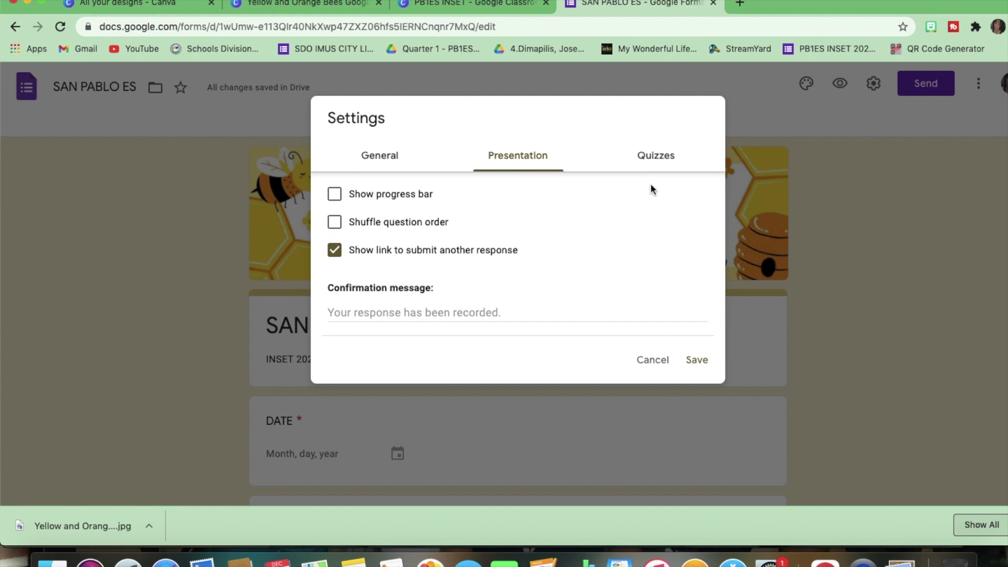
{"action": "left_click", "coordinate": [650, 359]}
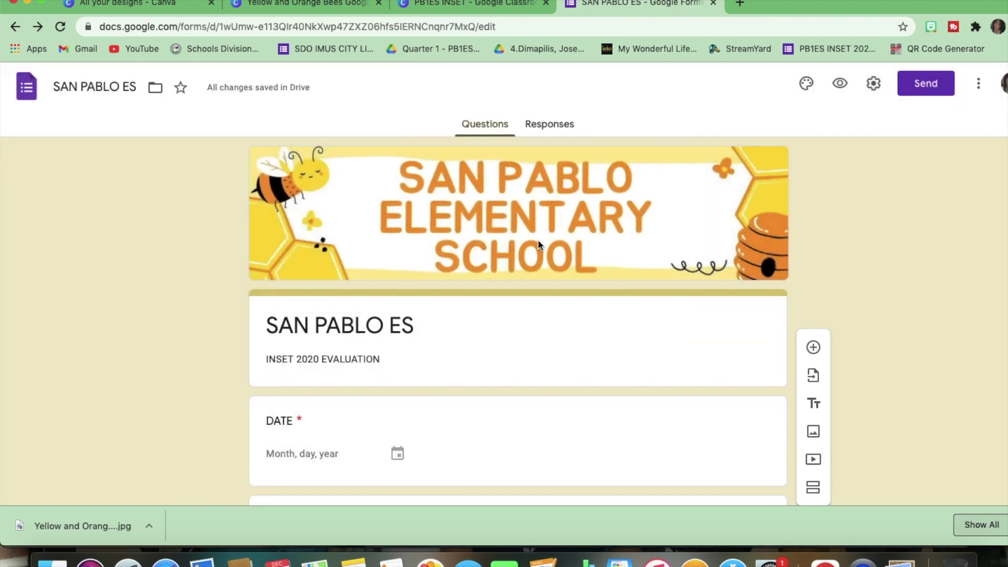
{"action": "scroll", "coordinate": [538, 239], "scroll_direction": "down", "scroll_amount": 1}
{"action": "scroll", "coordinate": [538, 239], "scroll_direction": "down", "scroll_amount": 5}
{"action": "scroll", "coordinate": [631, 258], "scroll_direction": "up", "scroll_amount": 10}
{"action": "left_click", "coordinate": [840, 103]}
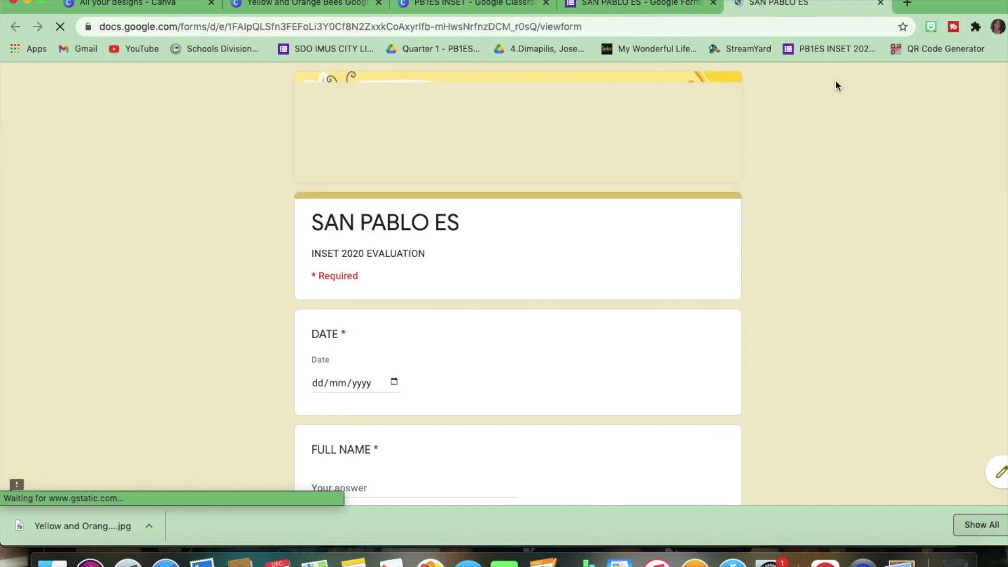
{"action": "scroll", "coordinate": [498, 318], "scroll_direction": "down", "scroll_amount": 2}
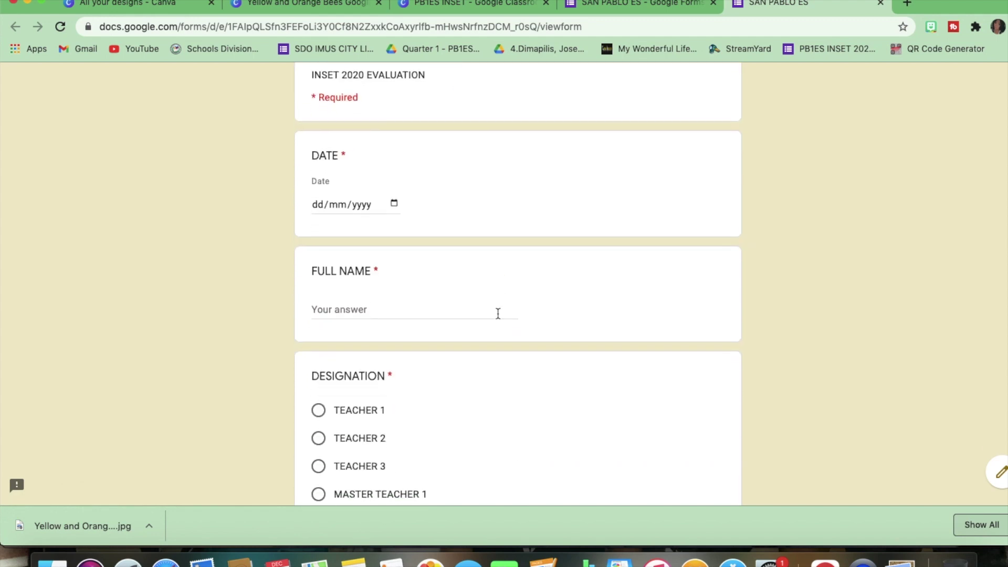
{"action": "scroll", "coordinate": [497, 318], "scroll_direction": "down", "scroll_amount": 3}
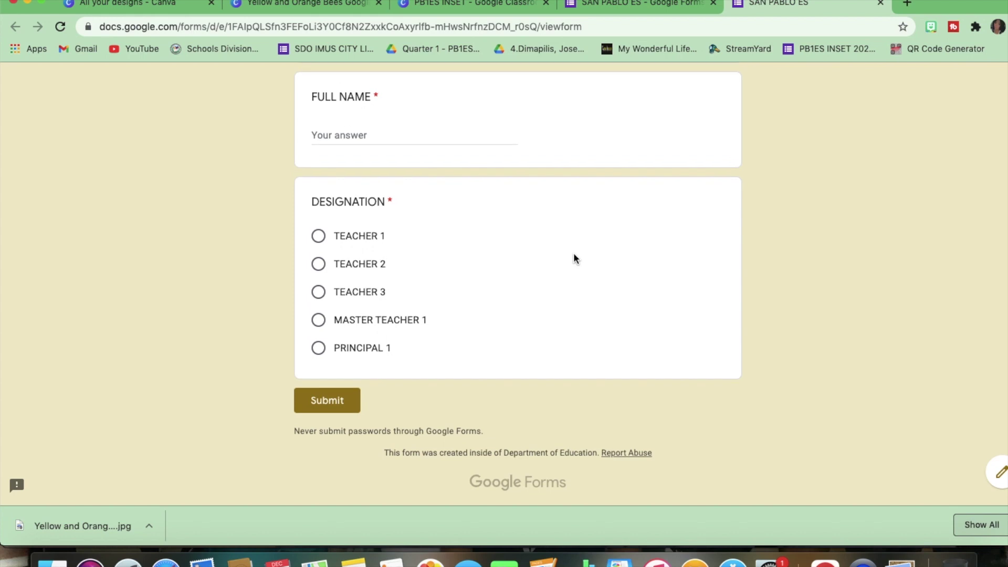
{"action": "scroll", "coordinate": [574, 259], "scroll_direction": "up", "scroll_amount": 5}
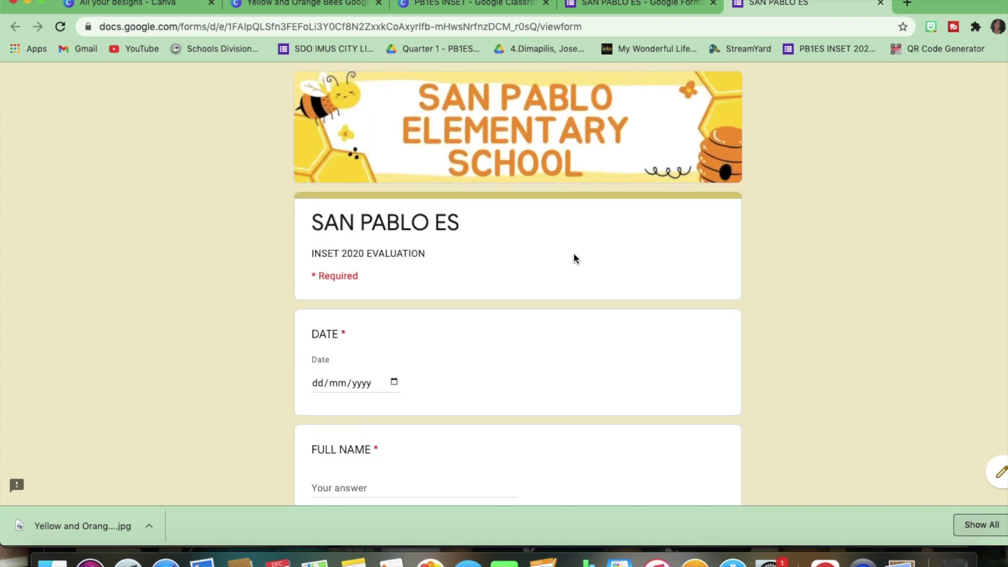
Close the preview tab to get back to the SAN PABLO ES form editor
{"action": "left_click", "coordinate": [880, 5]}
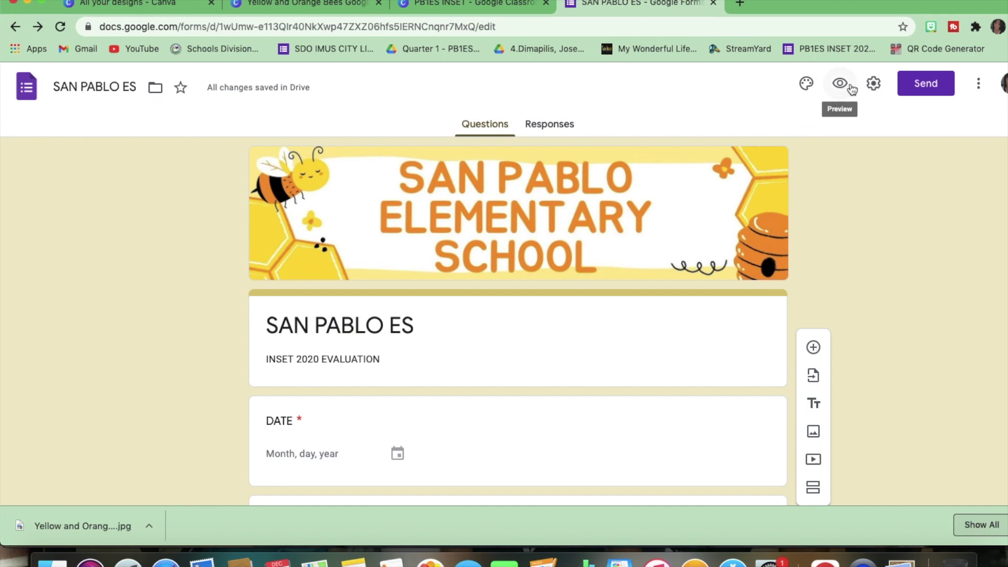
Copy the form's shortened forms.gle link from the Send dialog's link tab
{"action": "left_click", "coordinate": [916, 86]}
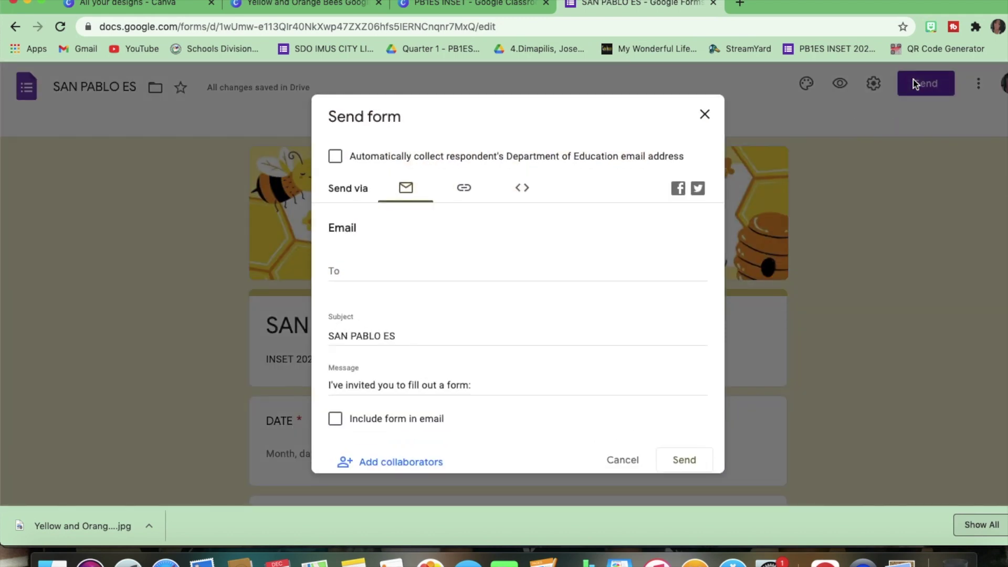
{"action": "left_click", "coordinate": [464, 187]}
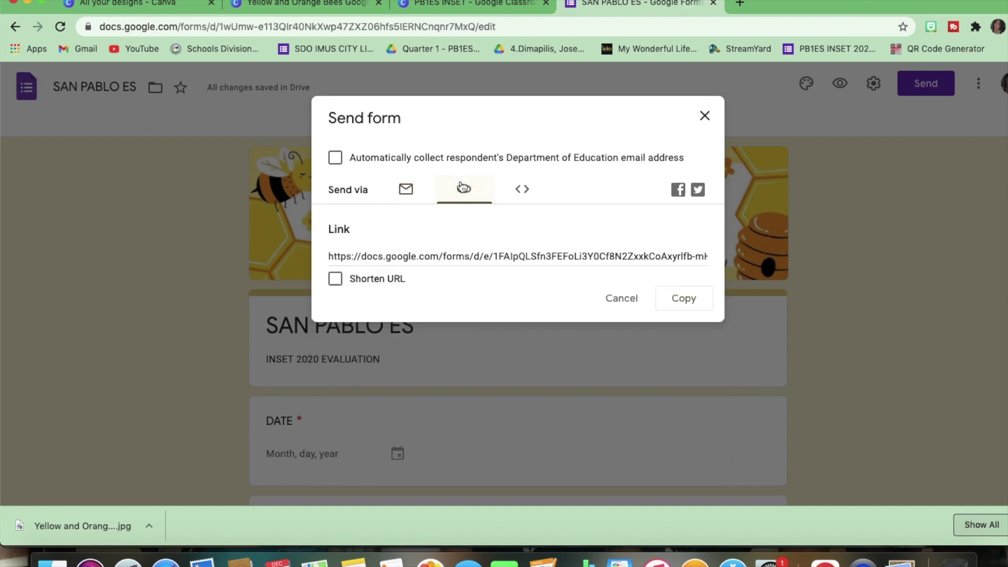
{"action": "left_click", "coordinate": [336, 278]}
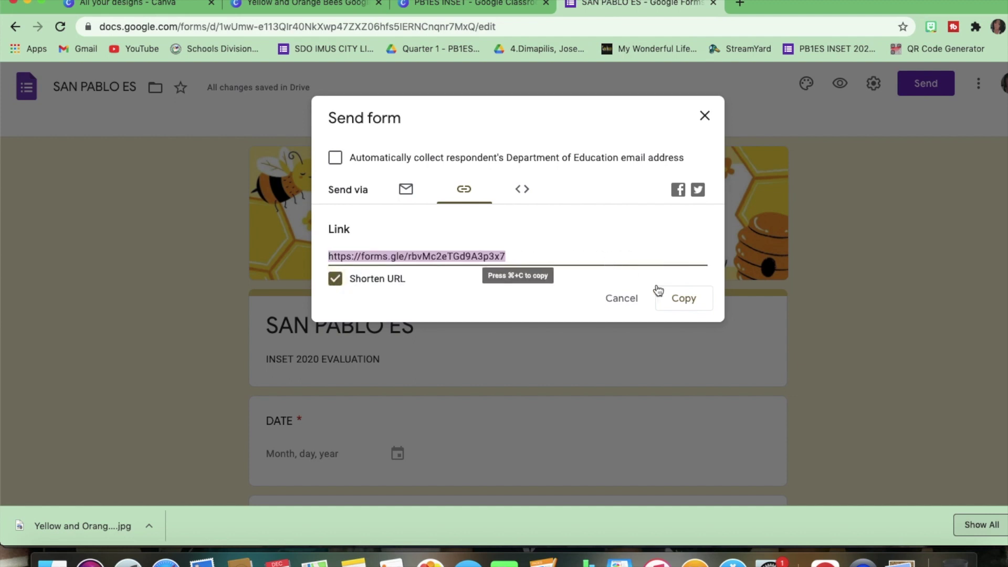
{"action": "left_click", "coordinate": [683, 300]}
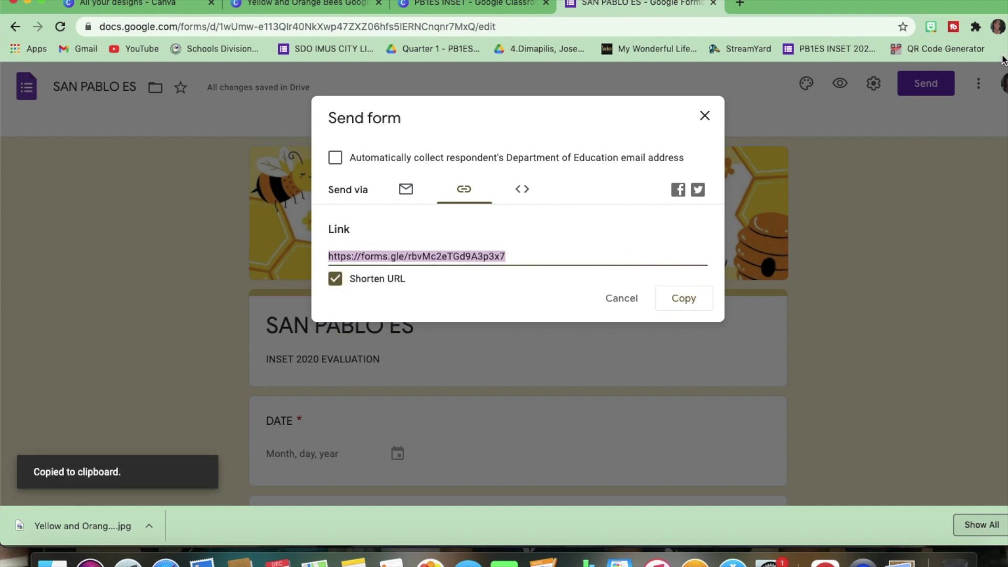
Paste the copied forms.gle link into tinyurl.com and make a TinyURL
{"action": "left_click", "coordinate": [740, 4]}
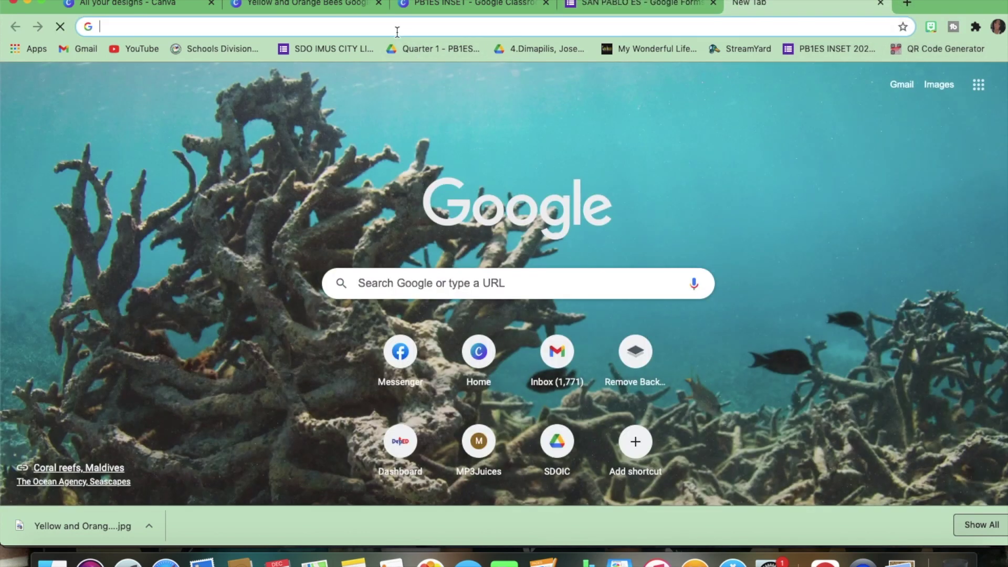
{"action": "type", "text": "TIN"}
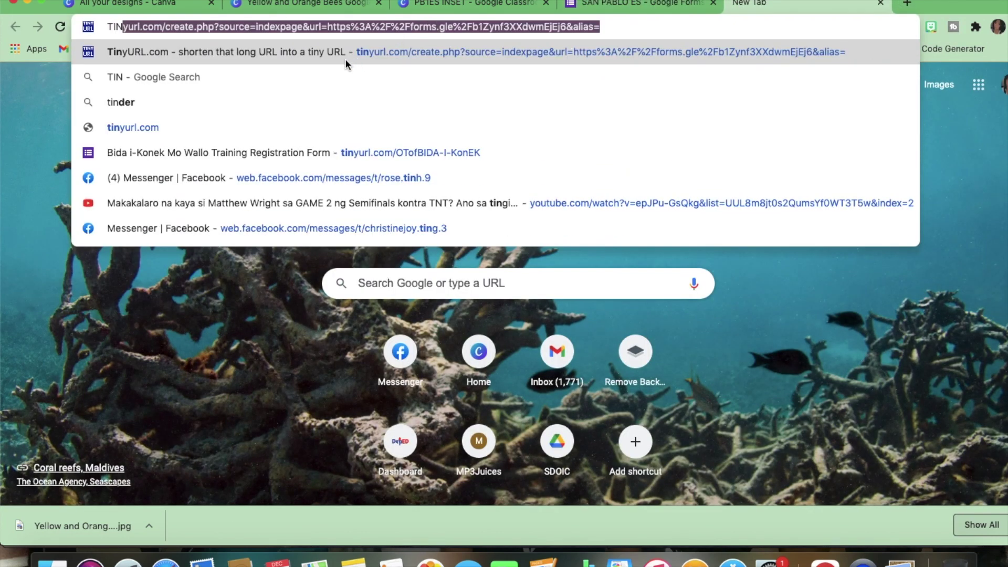
{"action": "left_click", "coordinate": [313, 51]}
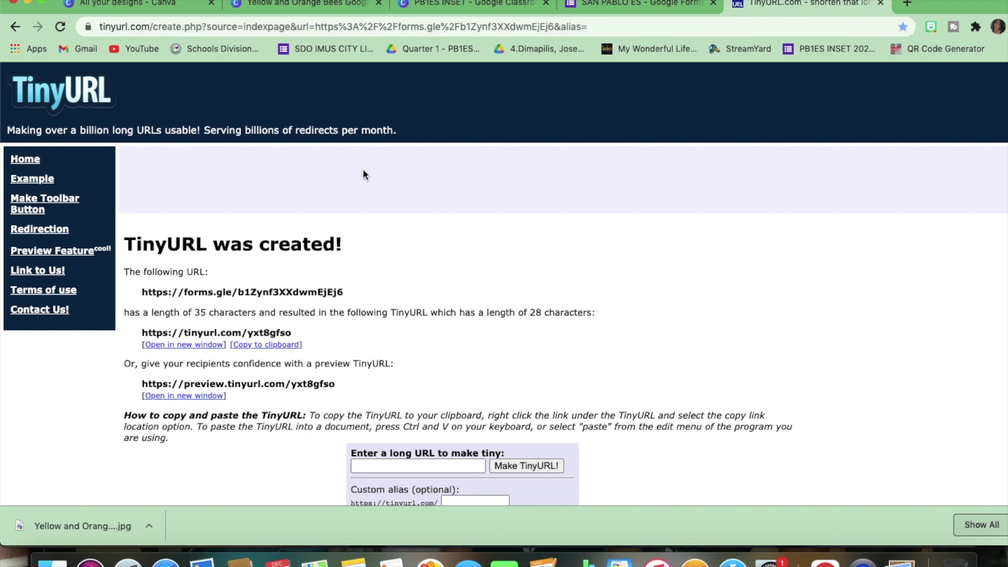
{"action": "scroll", "coordinate": [380, 200], "scroll_direction": "down", "scroll_amount": 2}
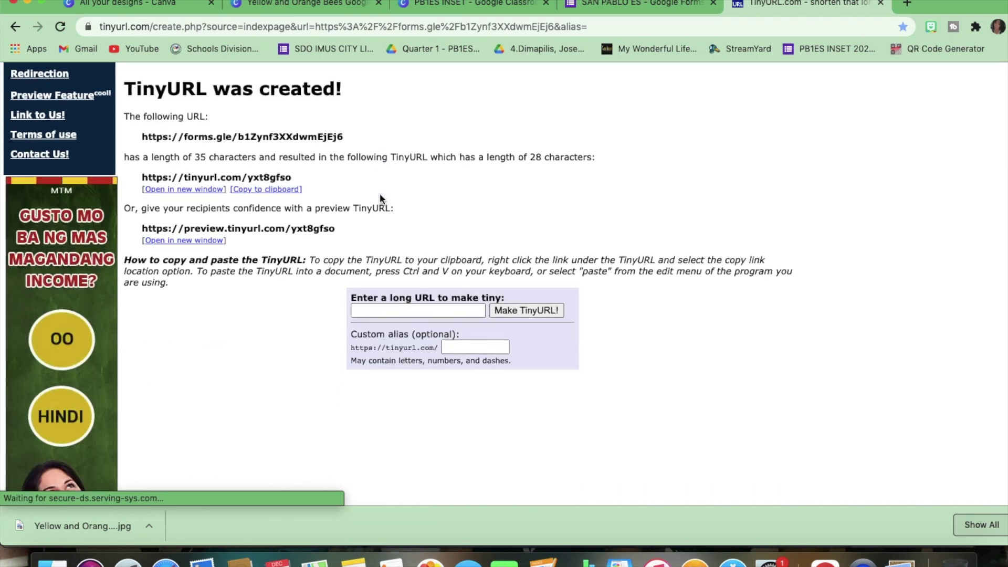
{"action": "left_click", "coordinate": [381, 311]}
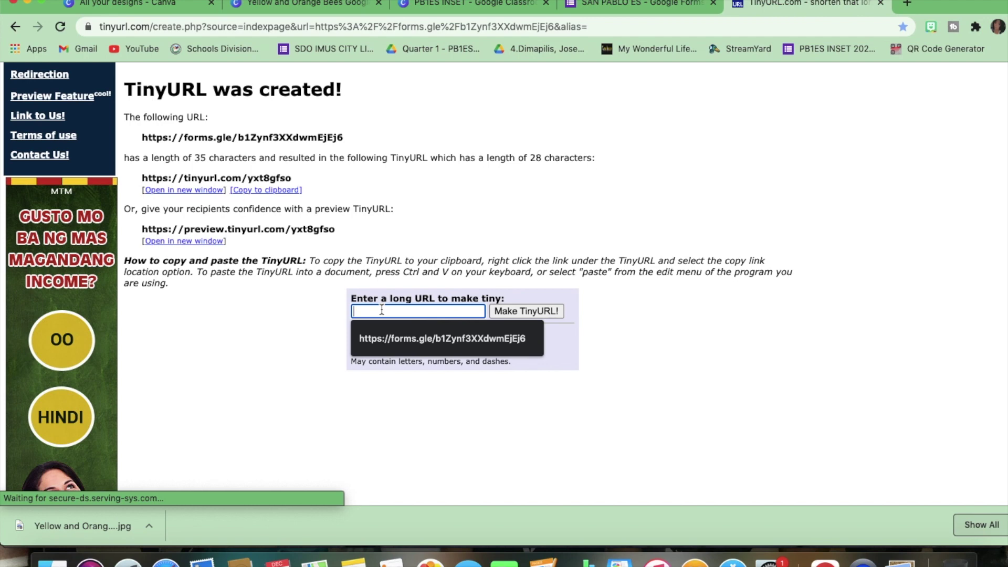
{"action": "right_click", "coordinate": [382, 310]}
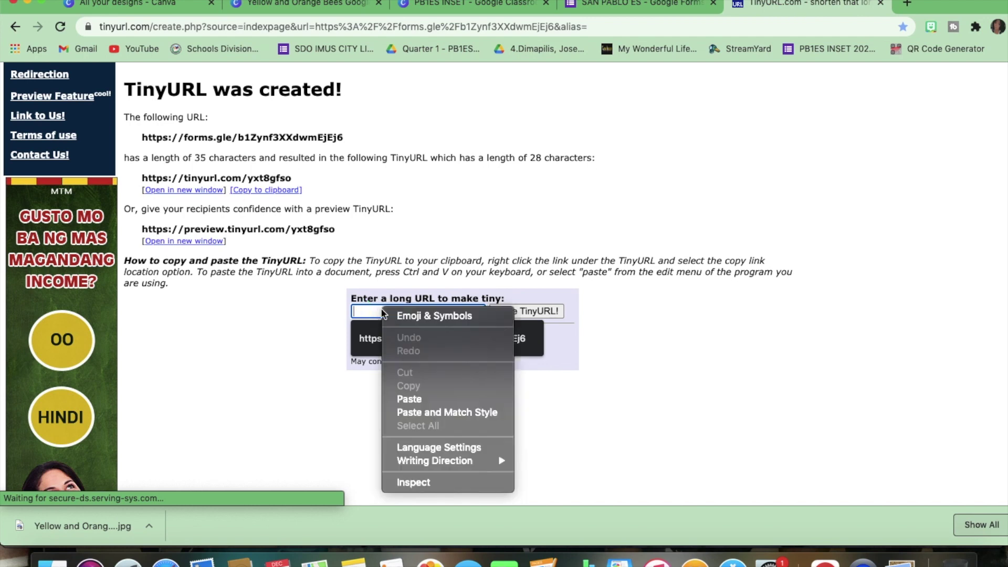
{"action": "left_click", "coordinate": [408, 399]}
{"action": "left_click", "coordinate": [535, 311]}
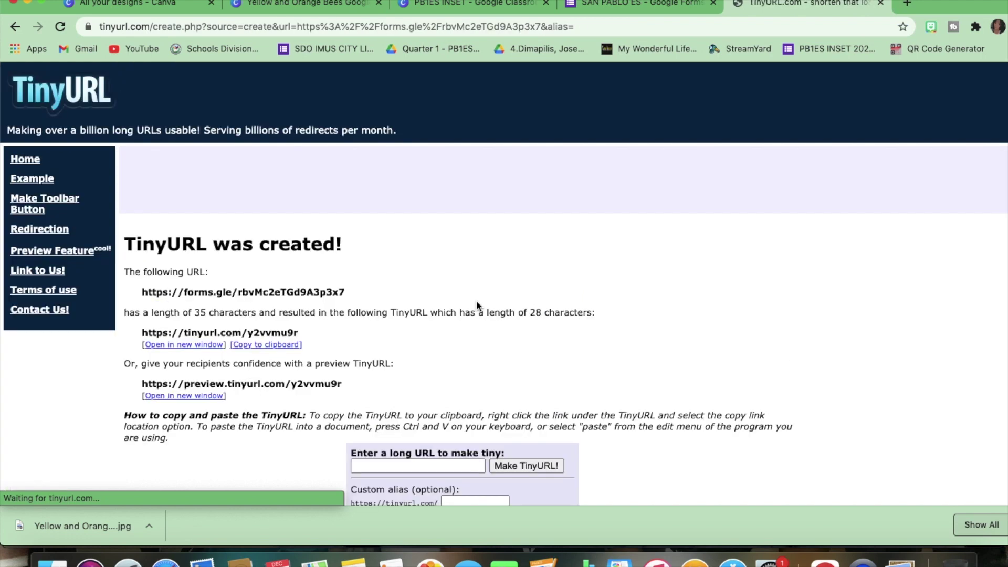
{"action": "scroll", "coordinate": [477, 306], "scroll_direction": "down", "scroll_amount": 3}
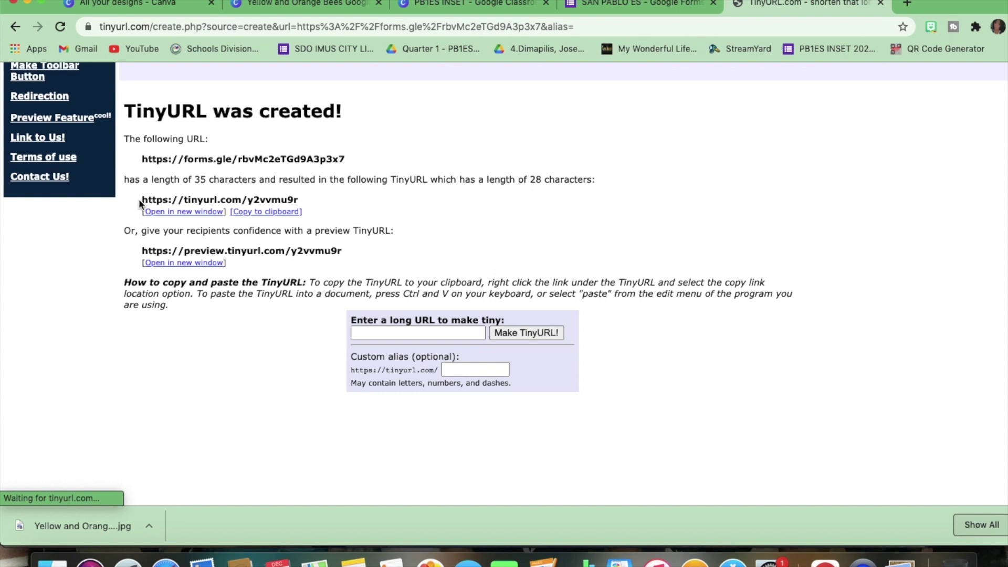
Copy the resulting short link tinyurl.com/y2vvmu9r
{"action": "left_click_drag", "start_coordinate": [142, 200], "coordinate": [298, 200]}
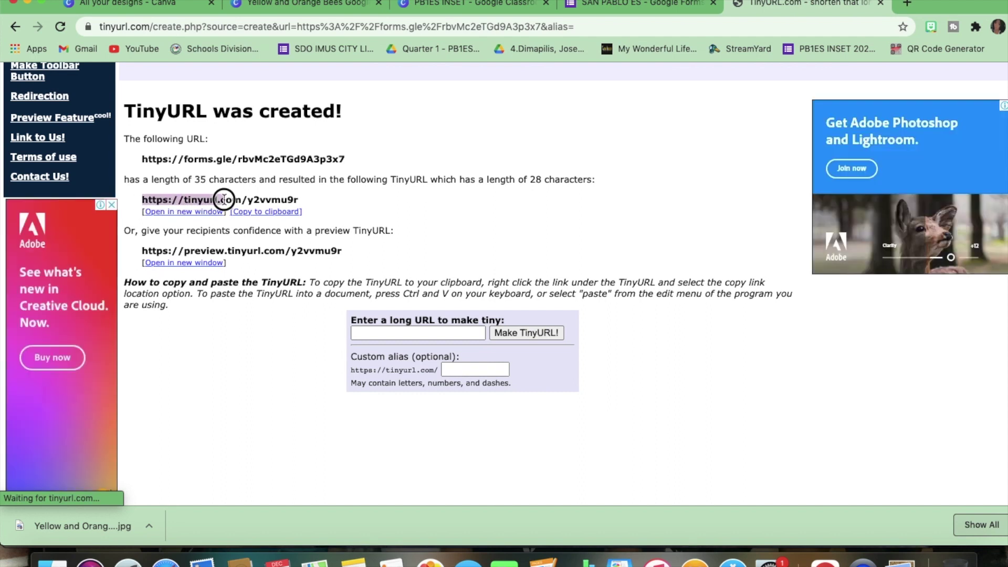
{"action": "right_click", "coordinate": [285, 200]}
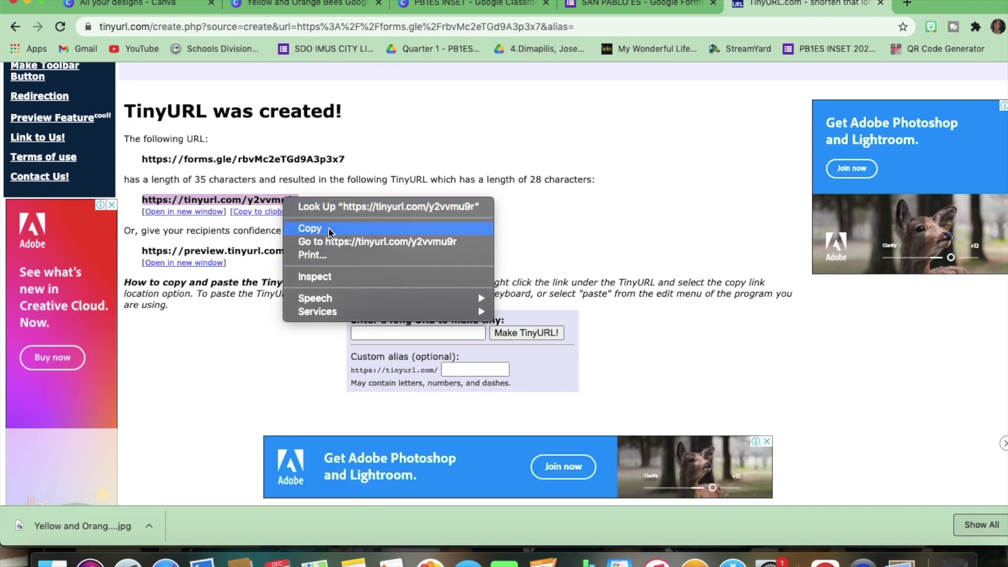
{"action": "left_click", "coordinate": [329, 228]}
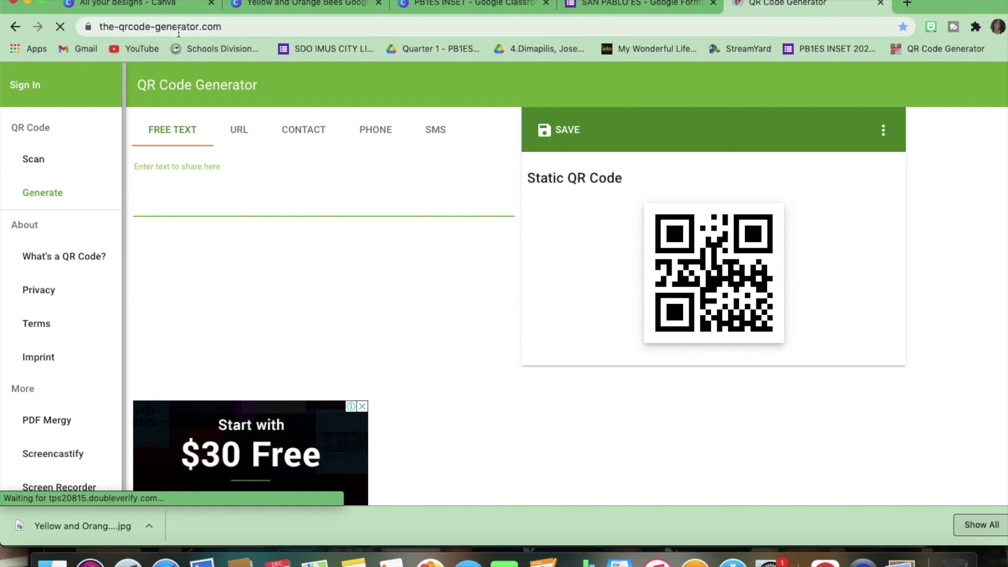
Generate a URL QR code from the pasted TinyURL link with Shorten URL
{"action": "left_click", "coordinate": [245, 131]}
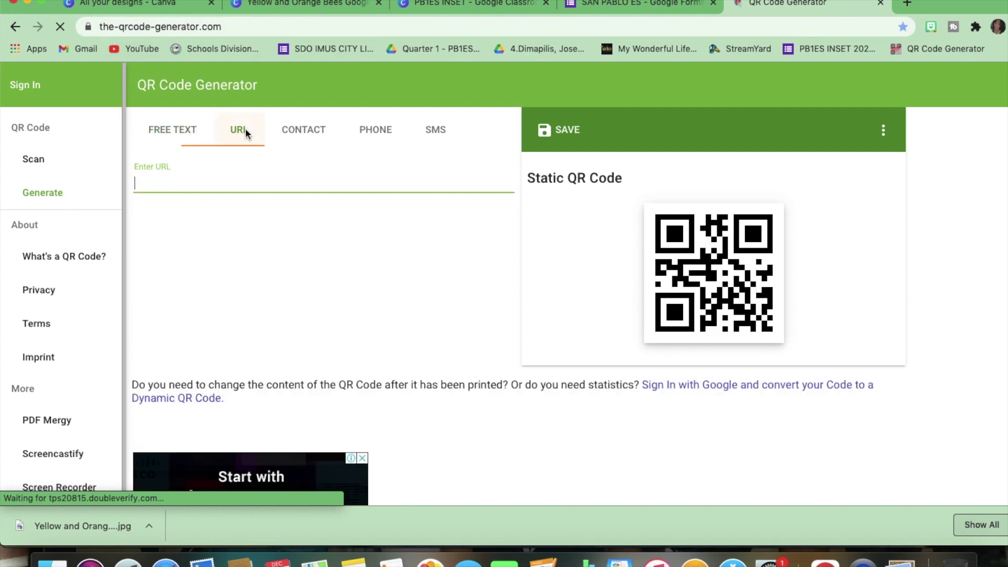
{"action": "right_click", "coordinate": [145, 188]}
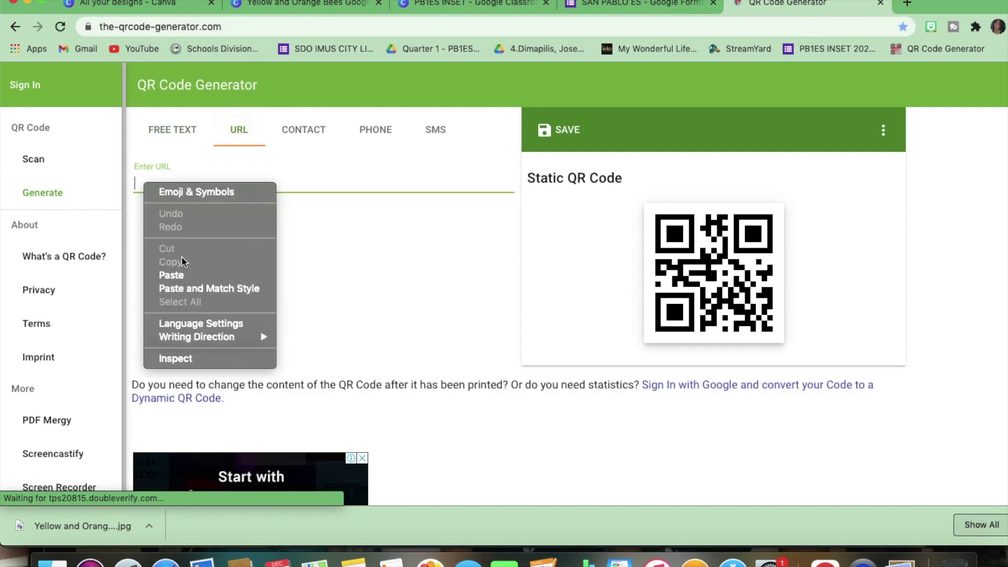
{"action": "left_click", "coordinate": [178, 275]}
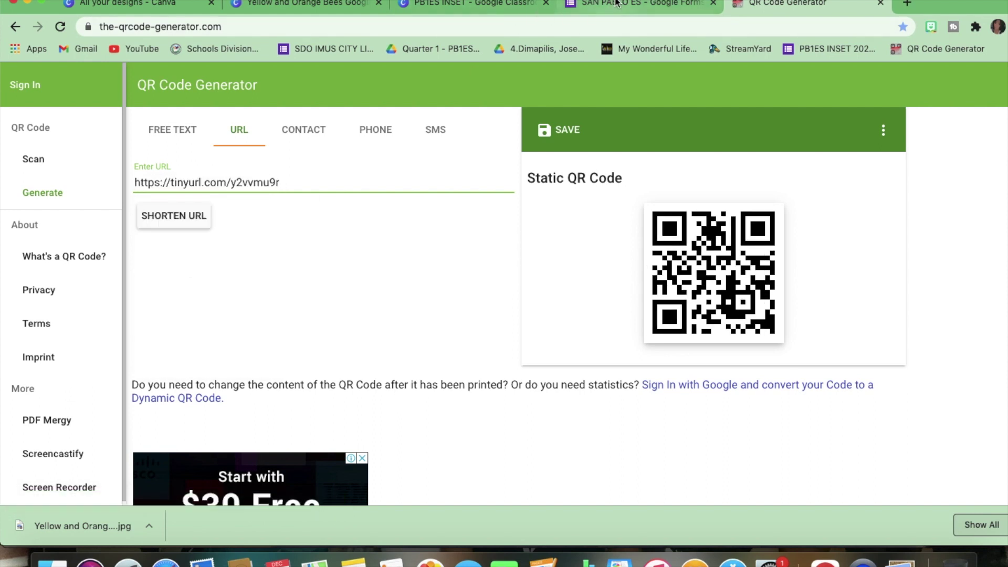
{"action": "left_click", "coordinate": [190, 224]}
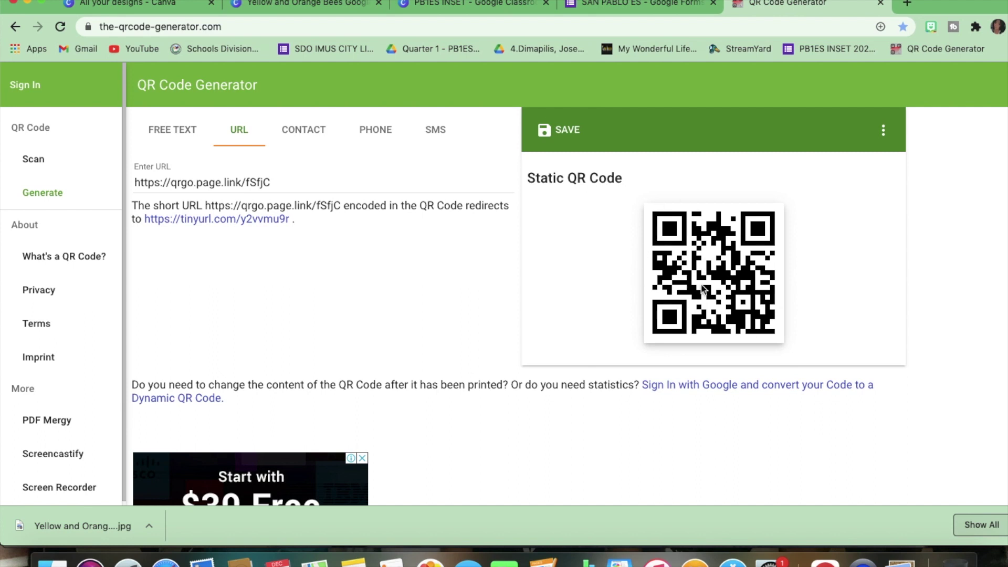
Save the QR code image as download.png and open it
{"action": "left_click", "coordinate": [567, 130]}
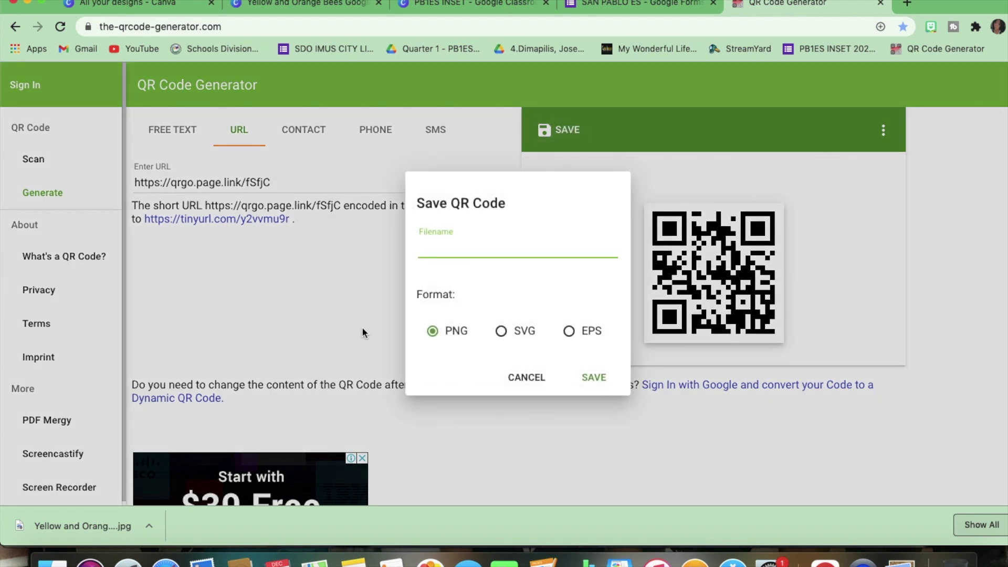
{"action": "left_click", "coordinate": [605, 141]}
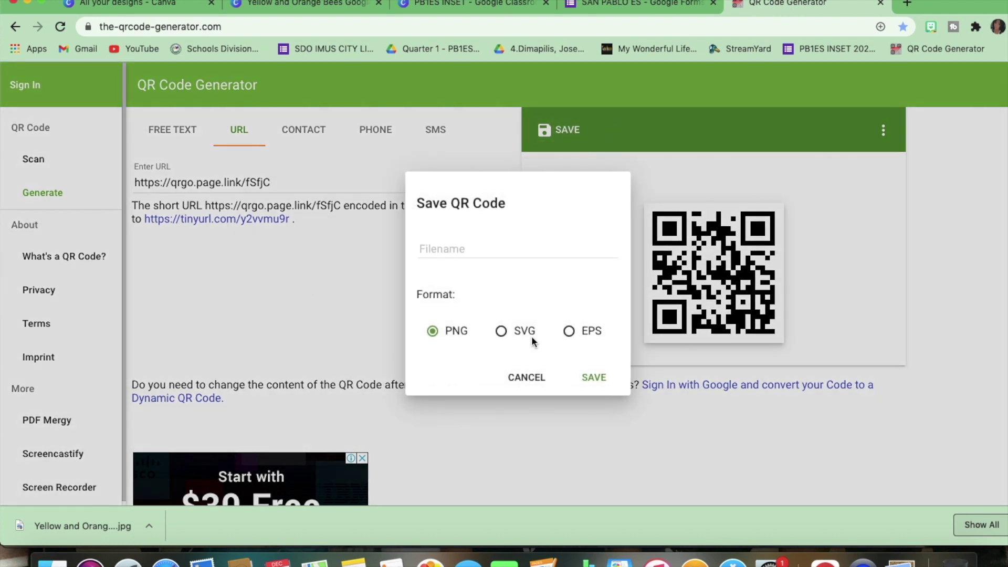
{"action": "left_click", "coordinate": [527, 378]}
{"action": "right_click", "coordinate": [684, 291]}
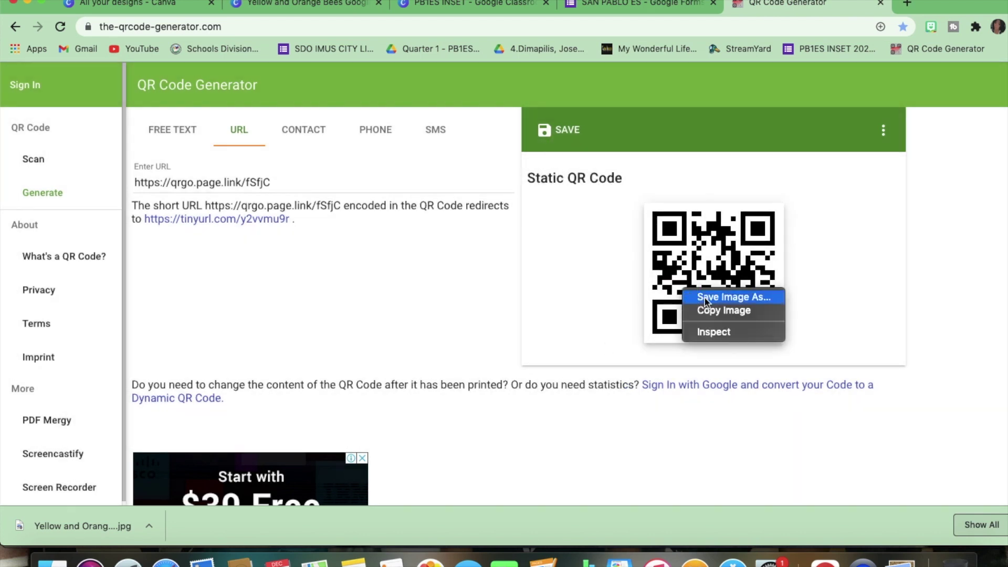
{"action": "left_click", "coordinate": [733, 296]}
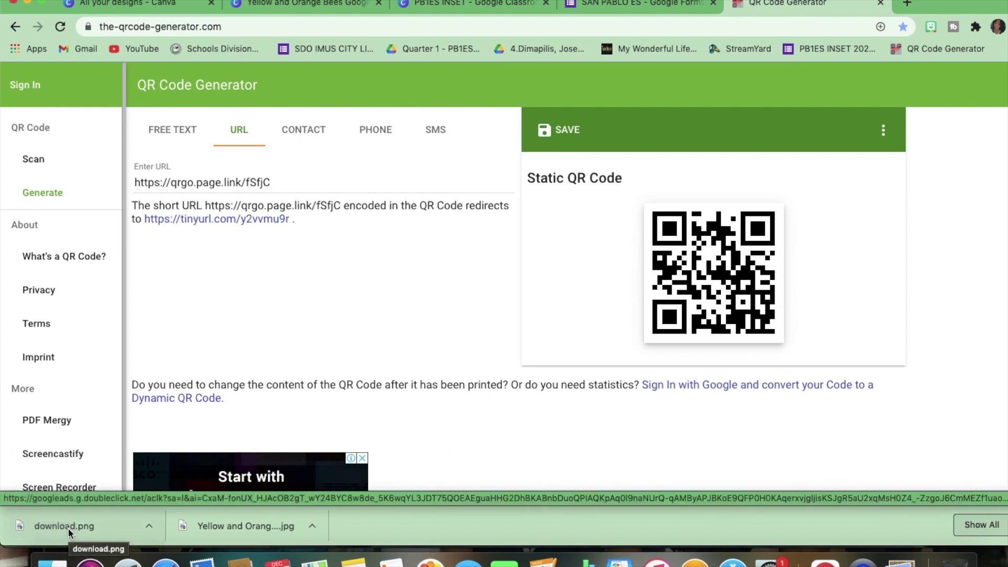
{"action": "left_click", "coordinate": [36, 530]}
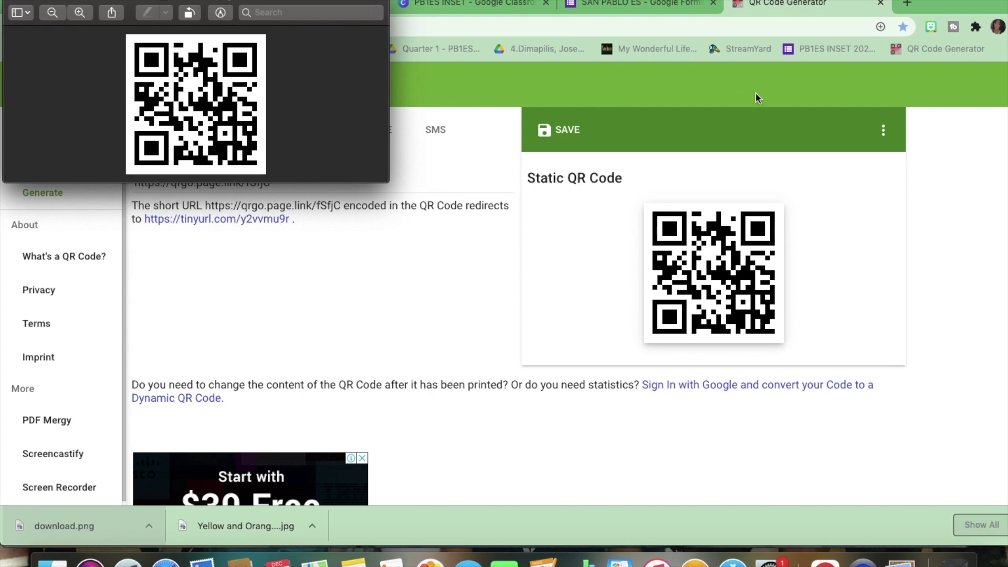
{"action": "left_click", "coordinate": [653, 7]}
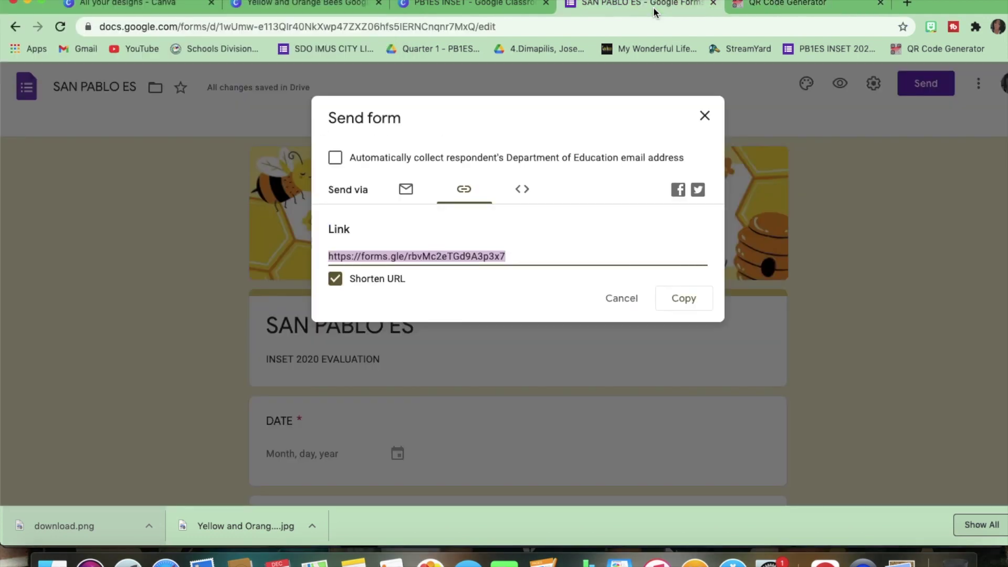
Switch back to the QR Code Generator tab showing the generated code
{"action": "left_click", "coordinate": [757, 7]}
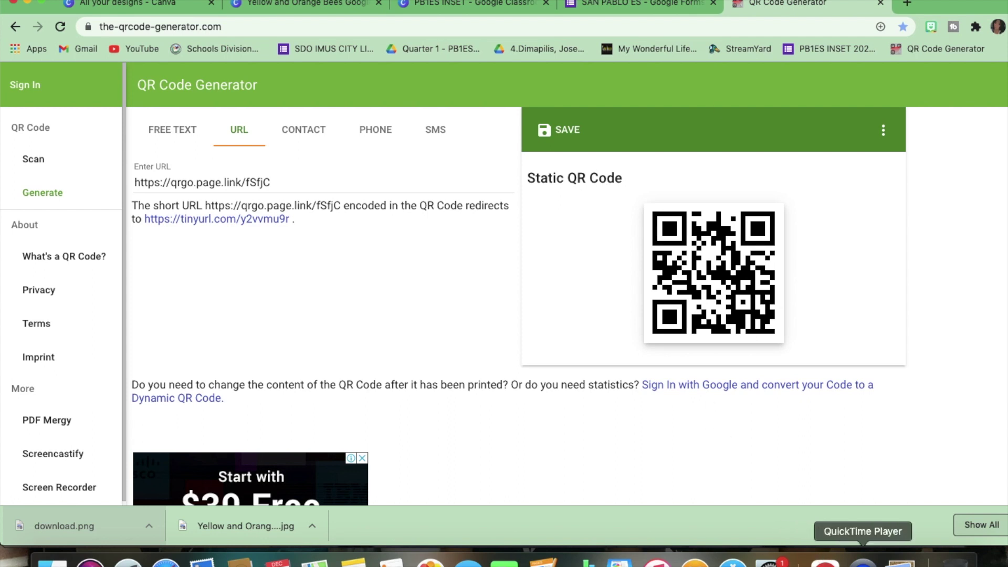
Bring the QuickTime Player webcam window to the front from the Dock
{"action": "left_click", "coordinate": [863, 561]}
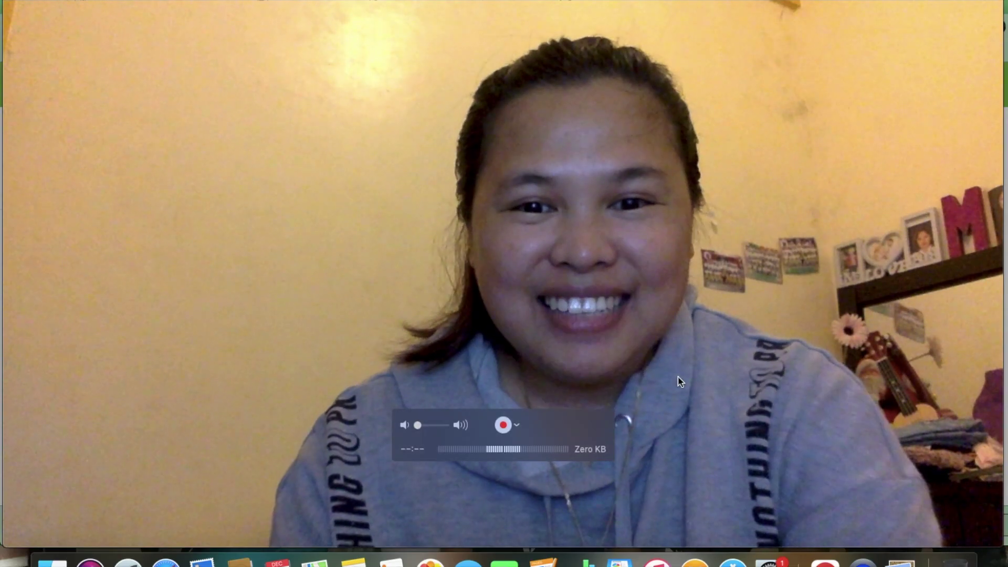